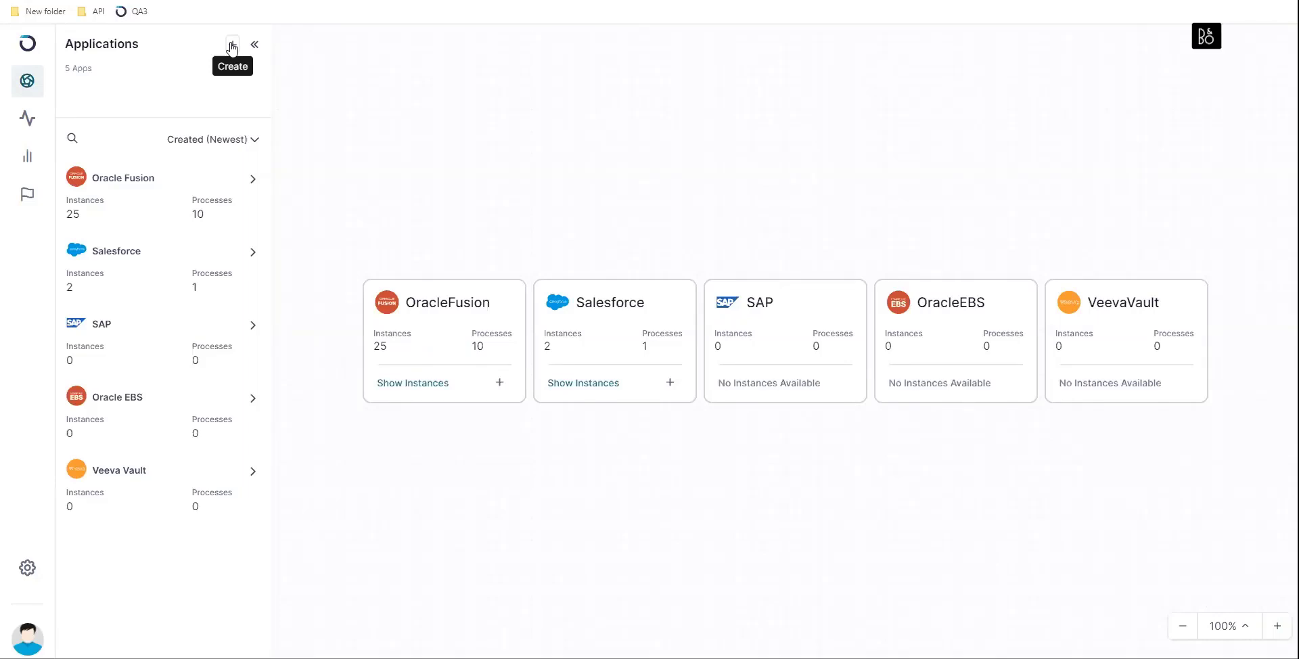
# - Start analyzing a new instance and open the form for adding an Oracle Fusion instance
pyautogui.click(232, 46)
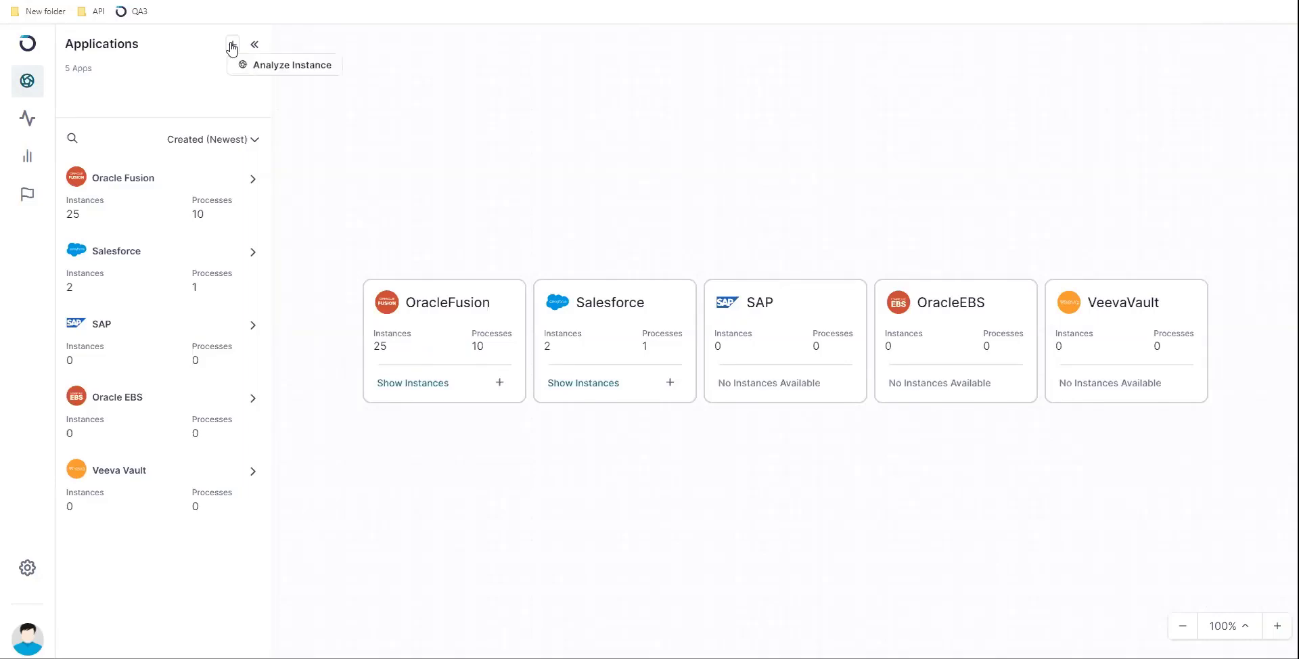
pyautogui.click(276, 65)
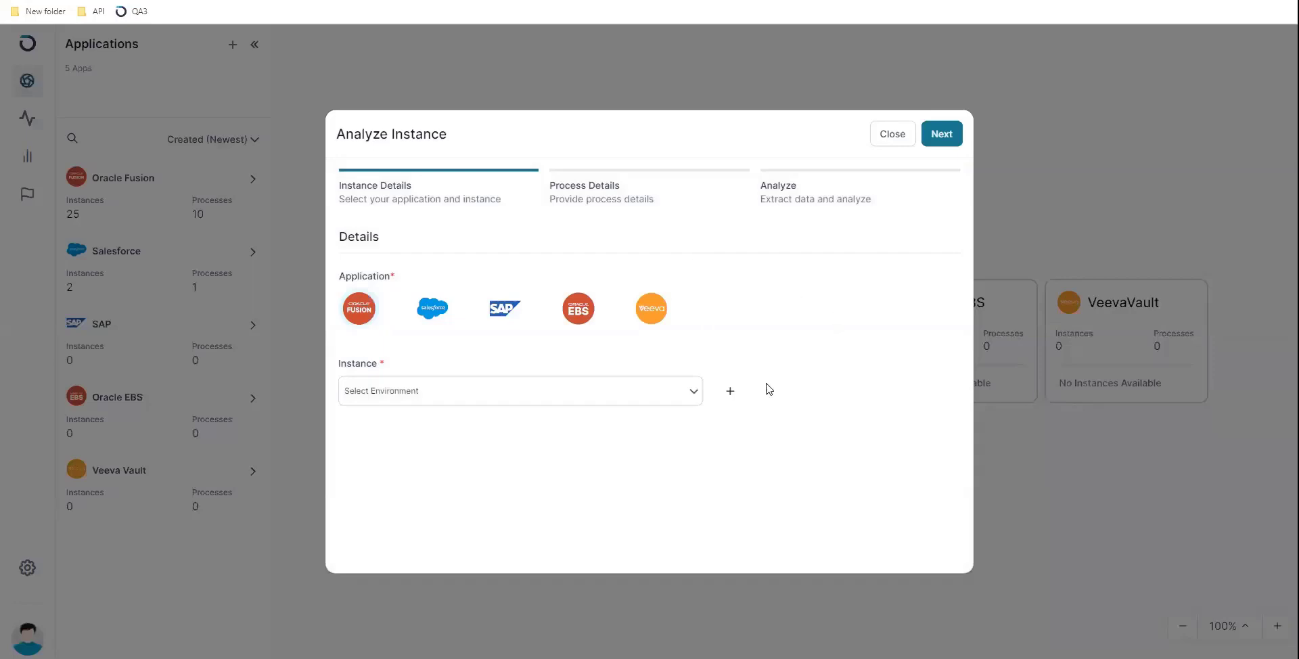
pyautogui.click(728, 393)
pyautogui.scroll(-1, 613, 462)
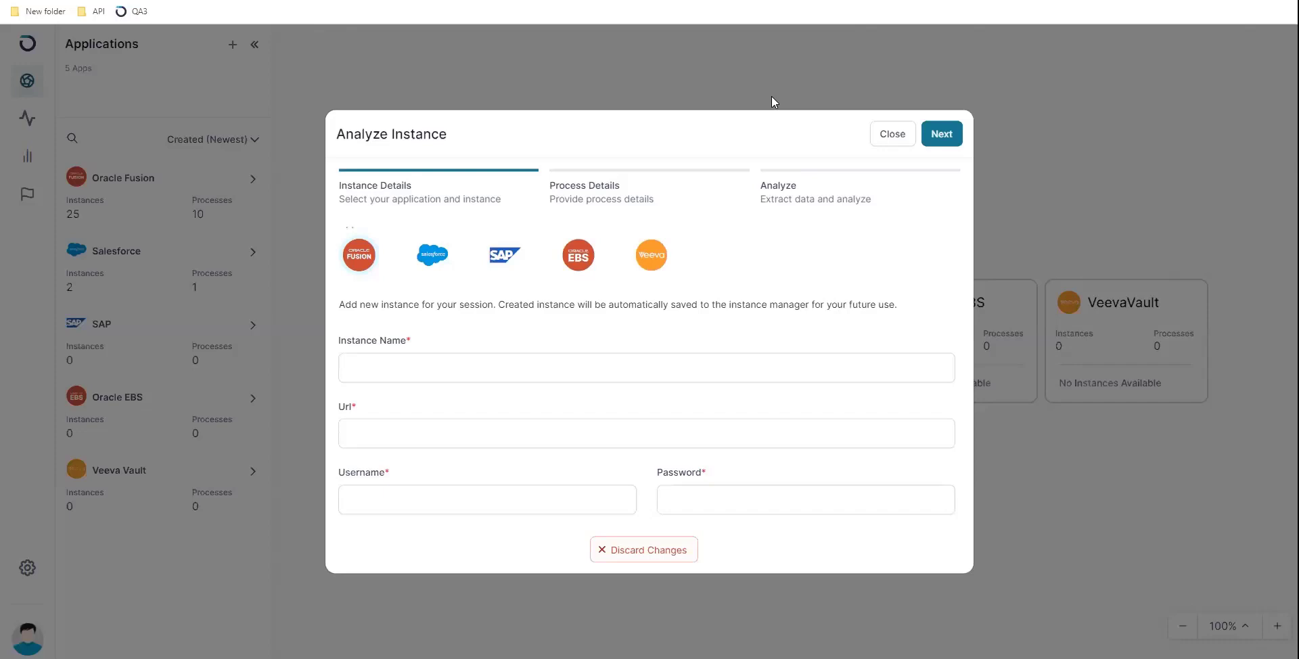
# - Proceed to the process details and choose Procure to Pay as the process to analyze
pyautogui.click(942, 134)
pyautogui.click(574, 306)
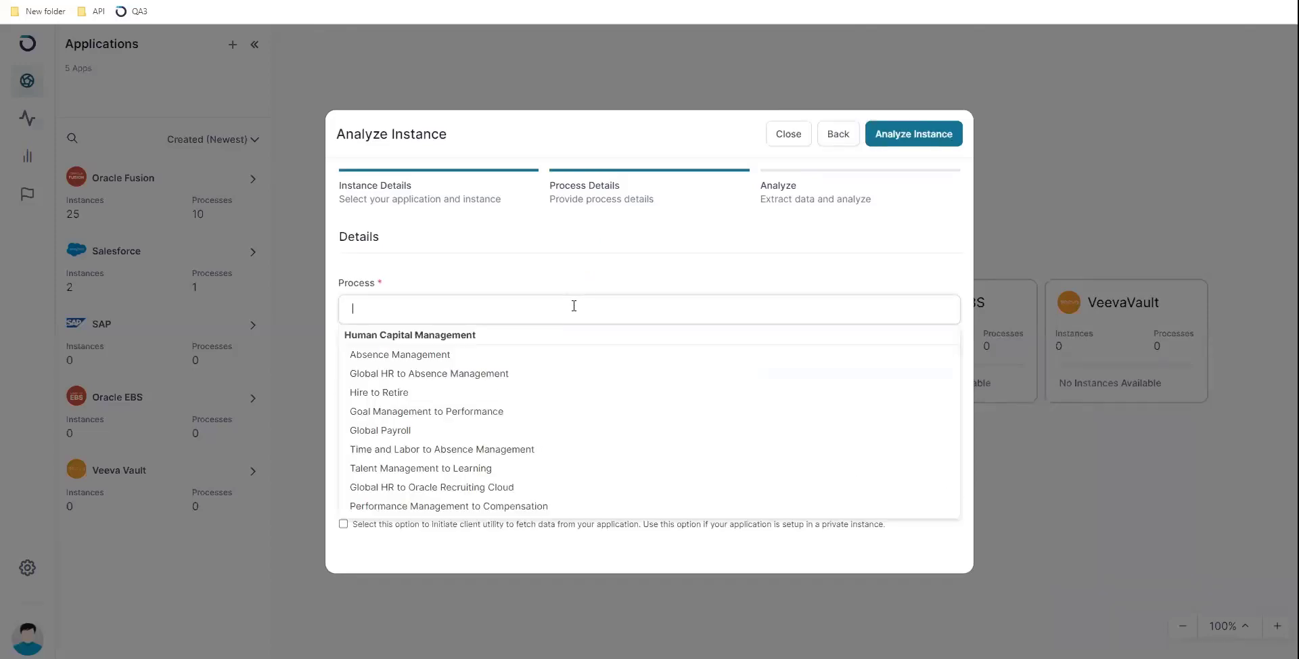
pyautogui.scroll(-5, 572, 509)
pyautogui.scroll(3, 572, 509)
pyautogui.scroll(-4, 572, 509)
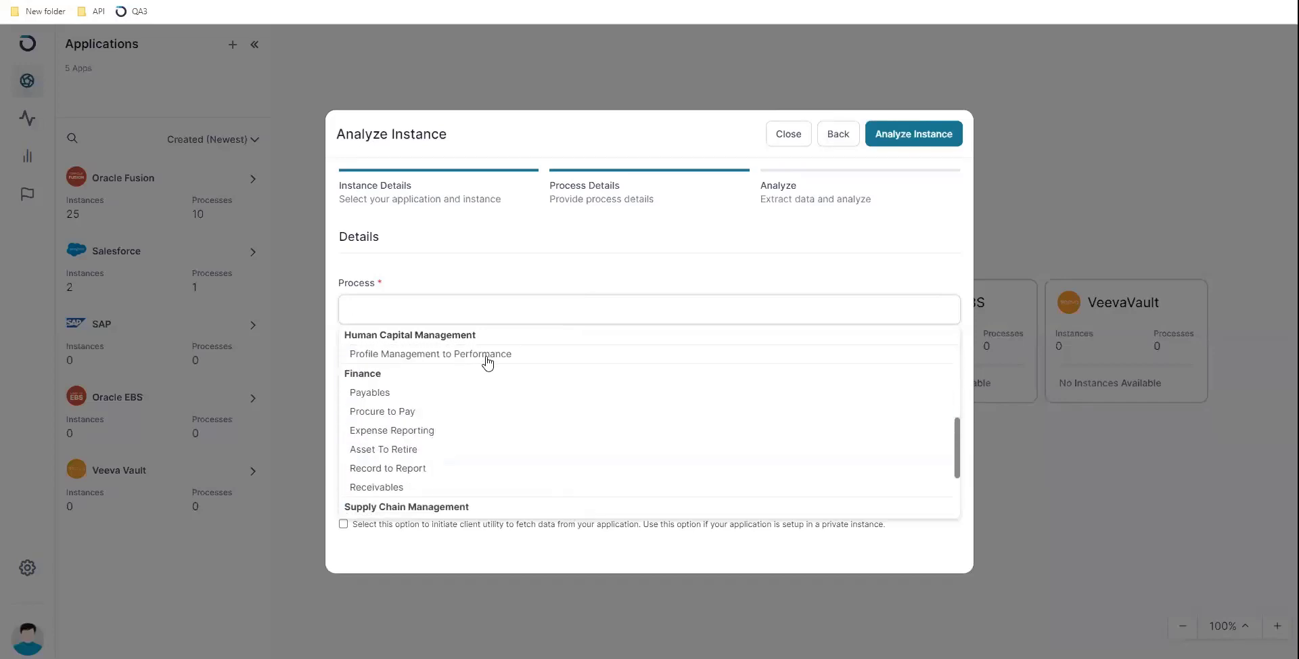
pyautogui.click(415, 411)
pyautogui.click(589, 253)
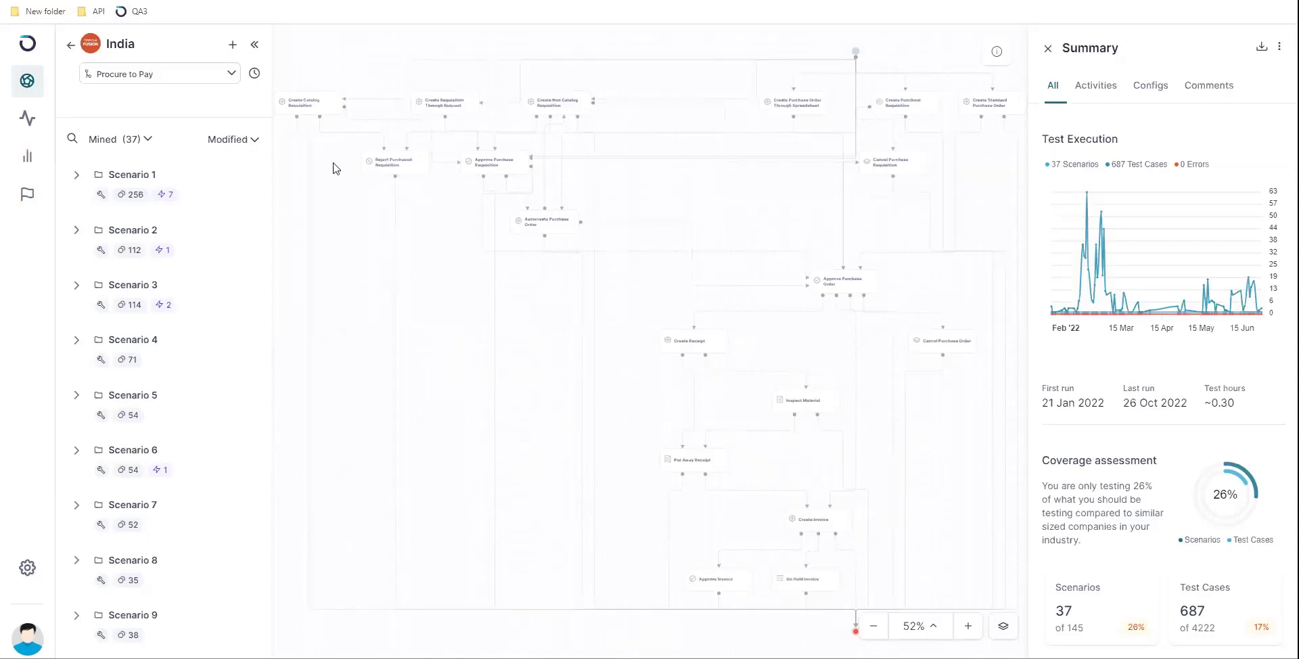
# - View the Suggested scenarios of India's Procure to Pay process, then return the list to Mined
pyautogui.click(146, 141)
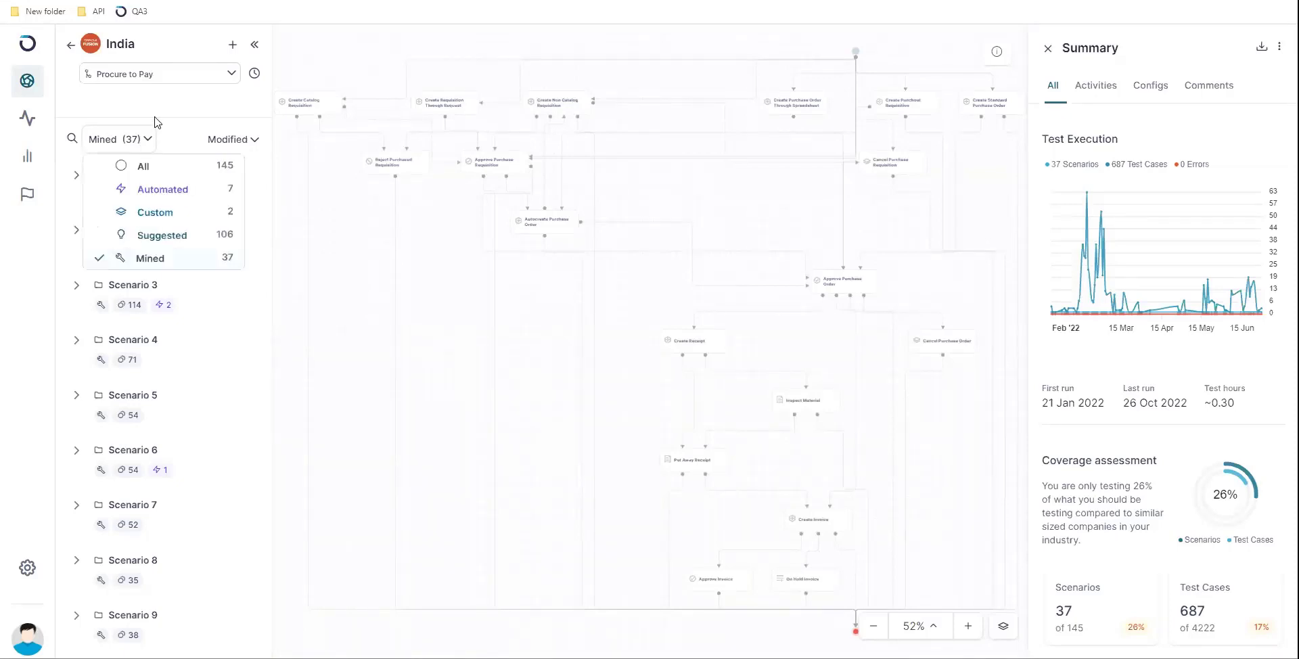
pyautogui.click(113, 244)
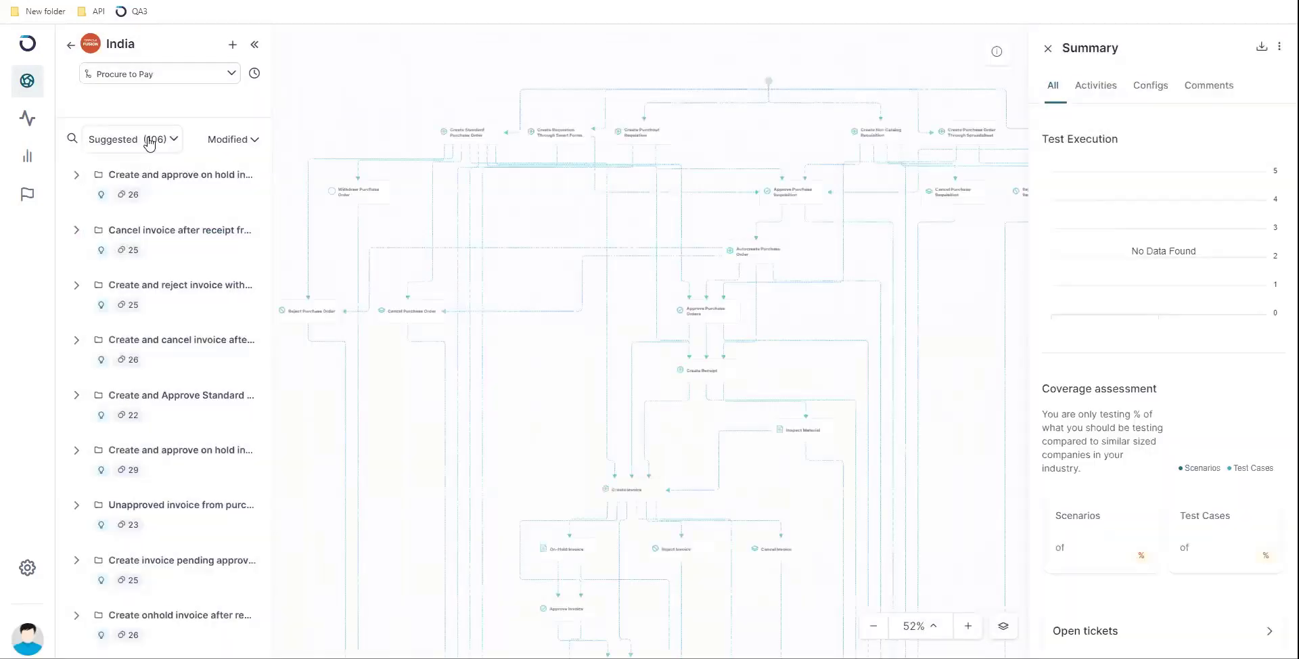
pyautogui.click(150, 141)
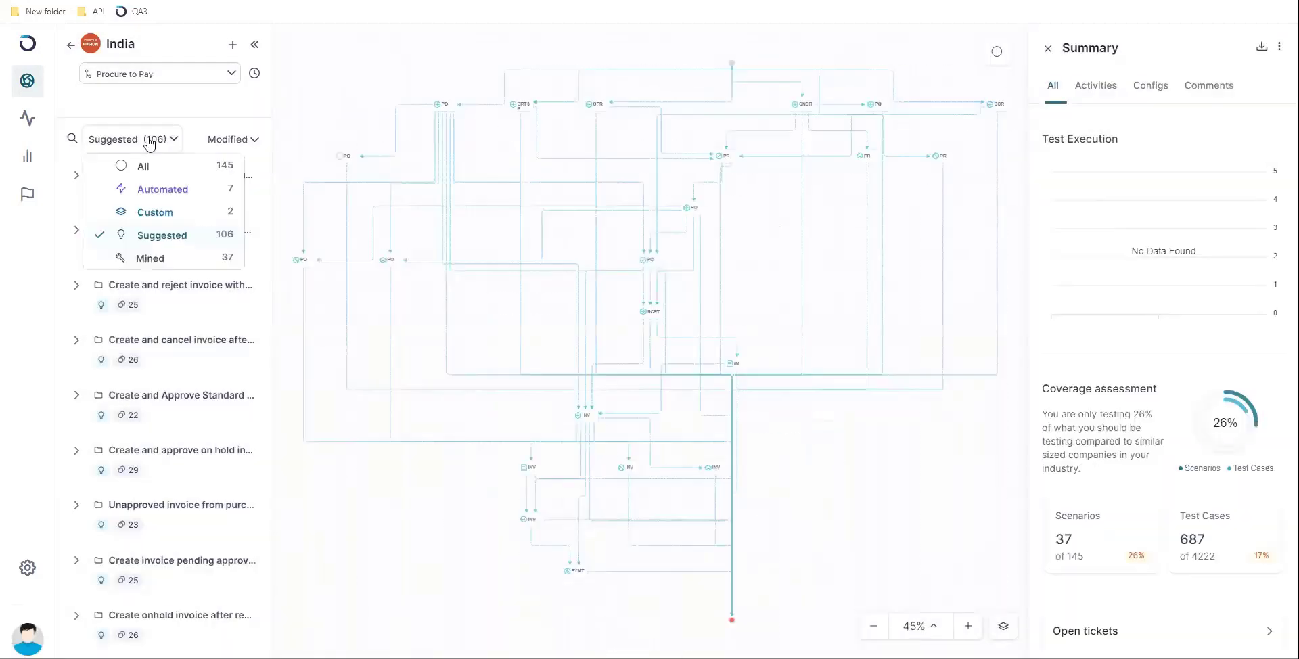
pyautogui.click(149, 258)
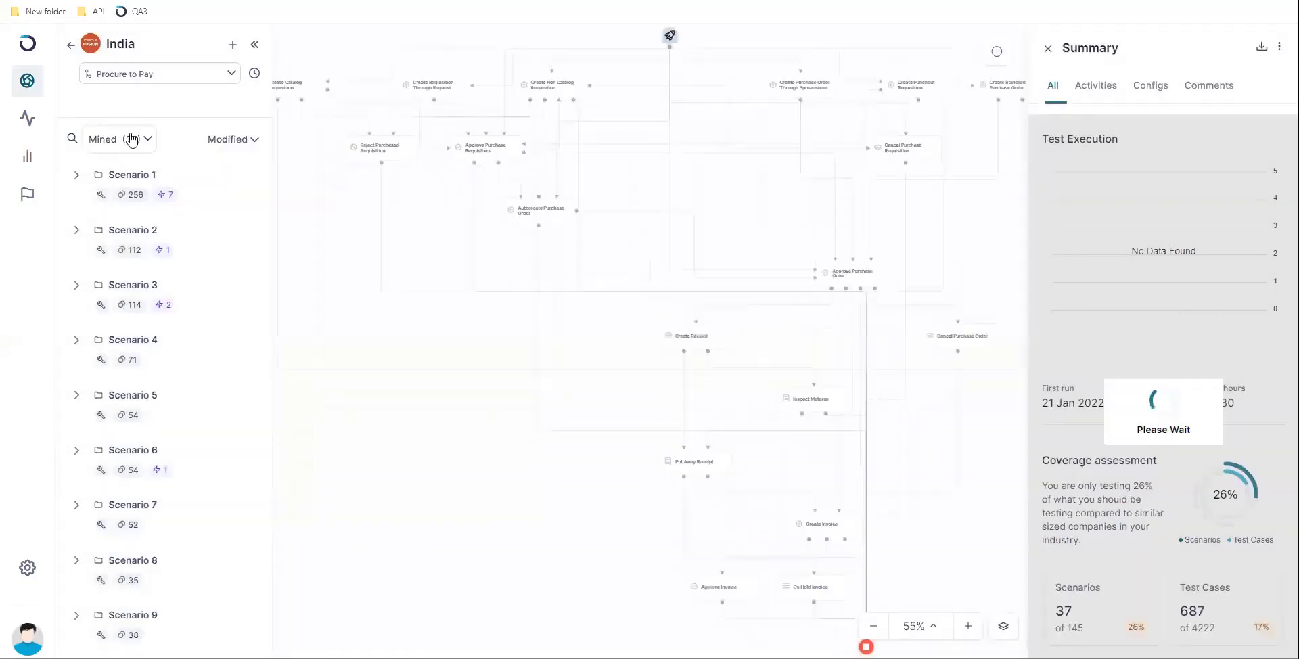
pyautogui.click(132, 139)
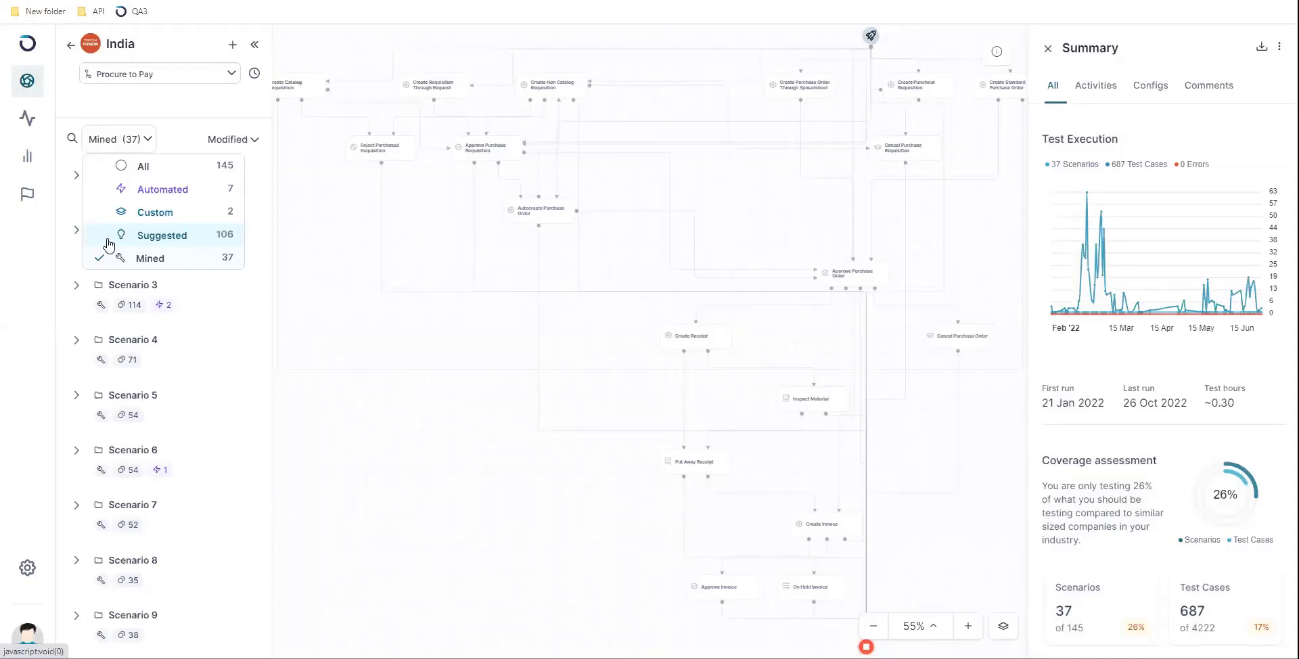
# - Review the key configurations for Payables and Procurement, then return to the process summary
pyautogui.click(1157, 94)
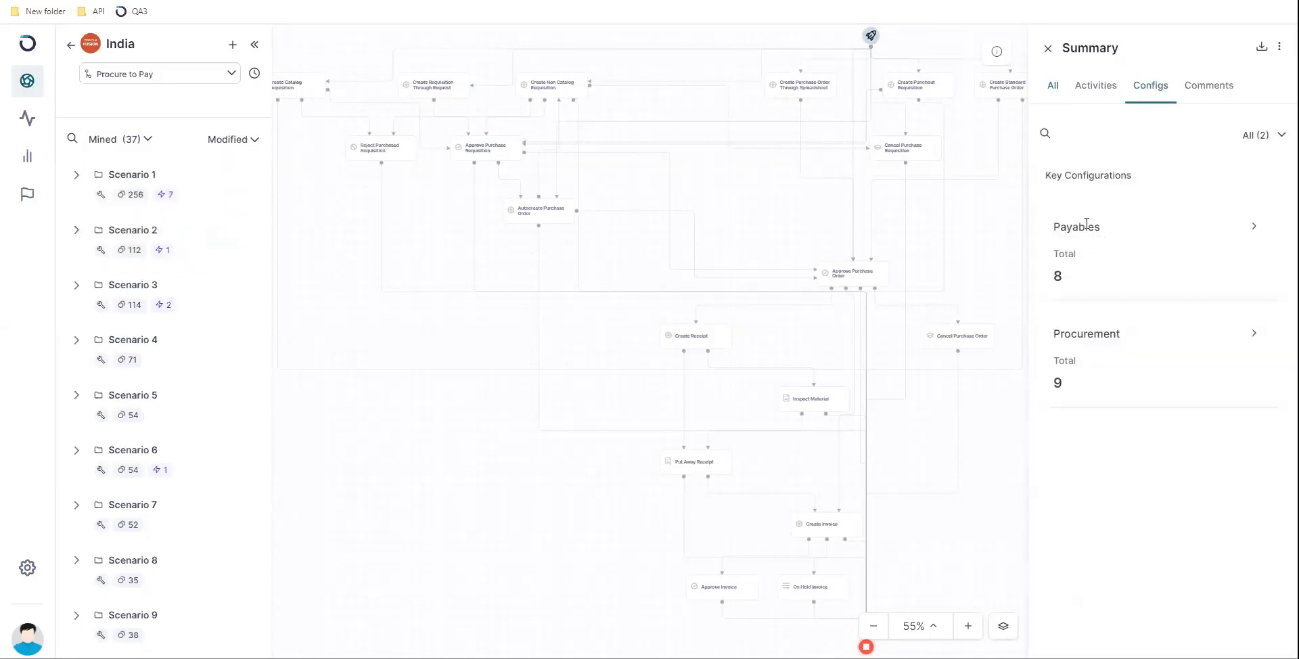
pyautogui.click(1094, 227)
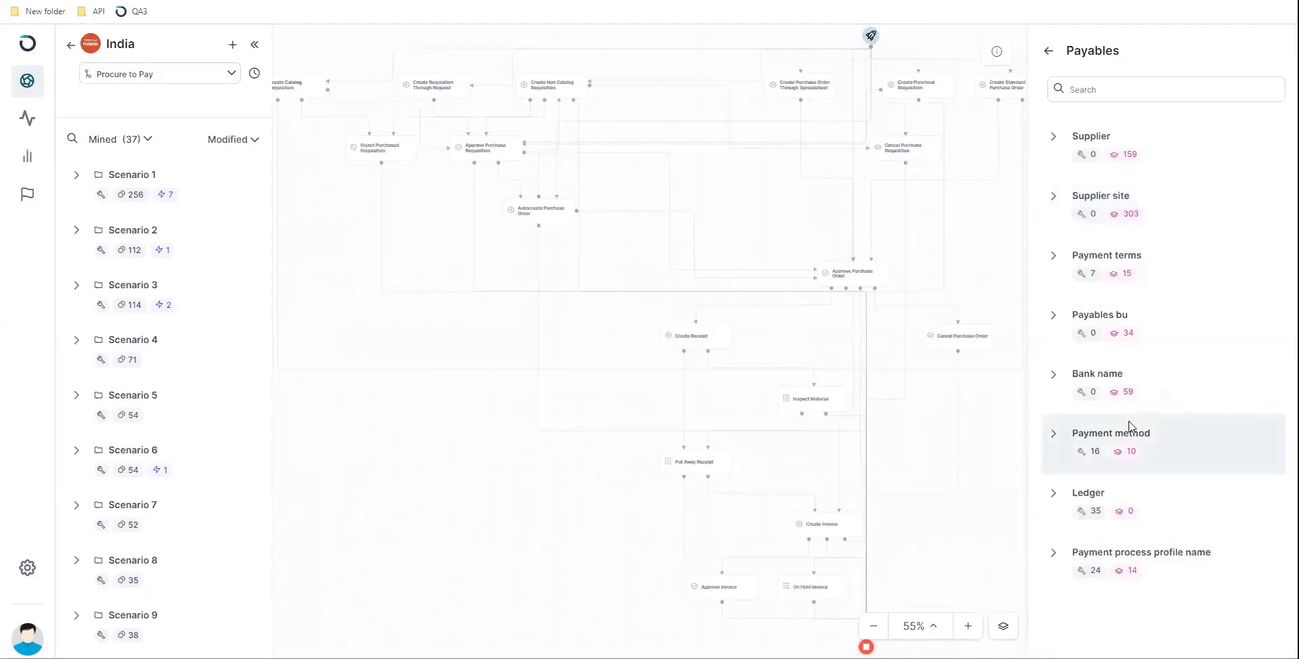
pyautogui.click(1050, 55)
pyautogui.click(1085, 337)
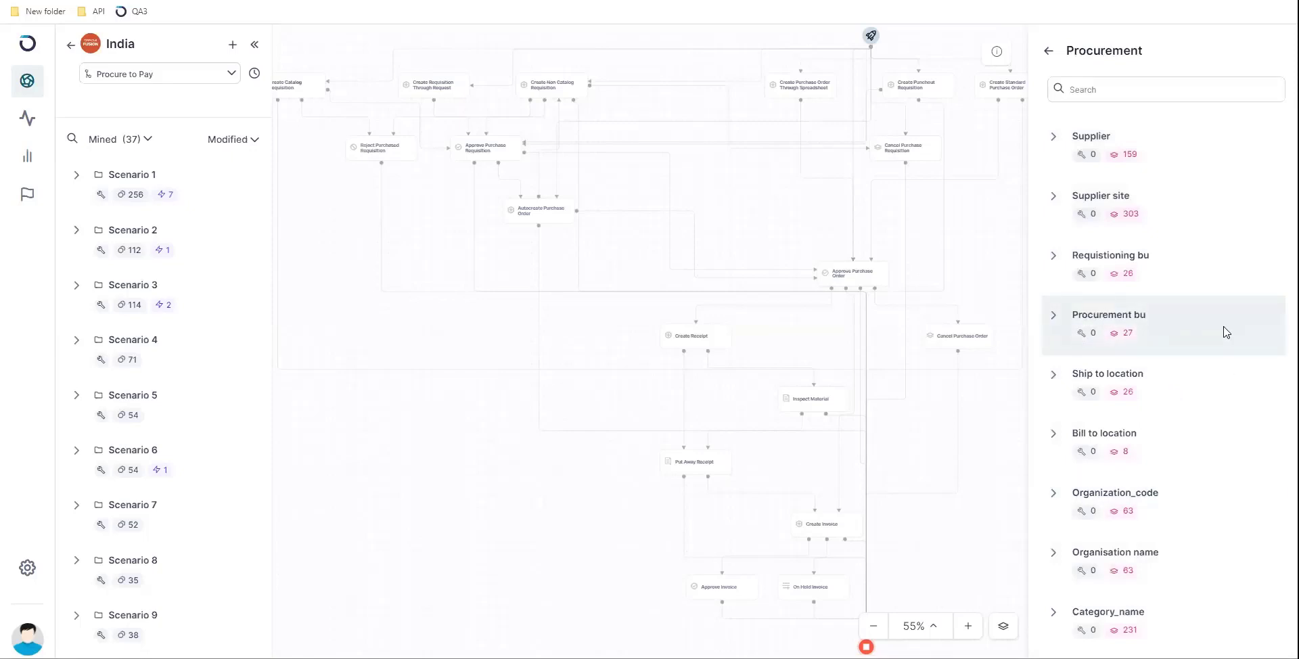
pyautogui.click(1041, 58)
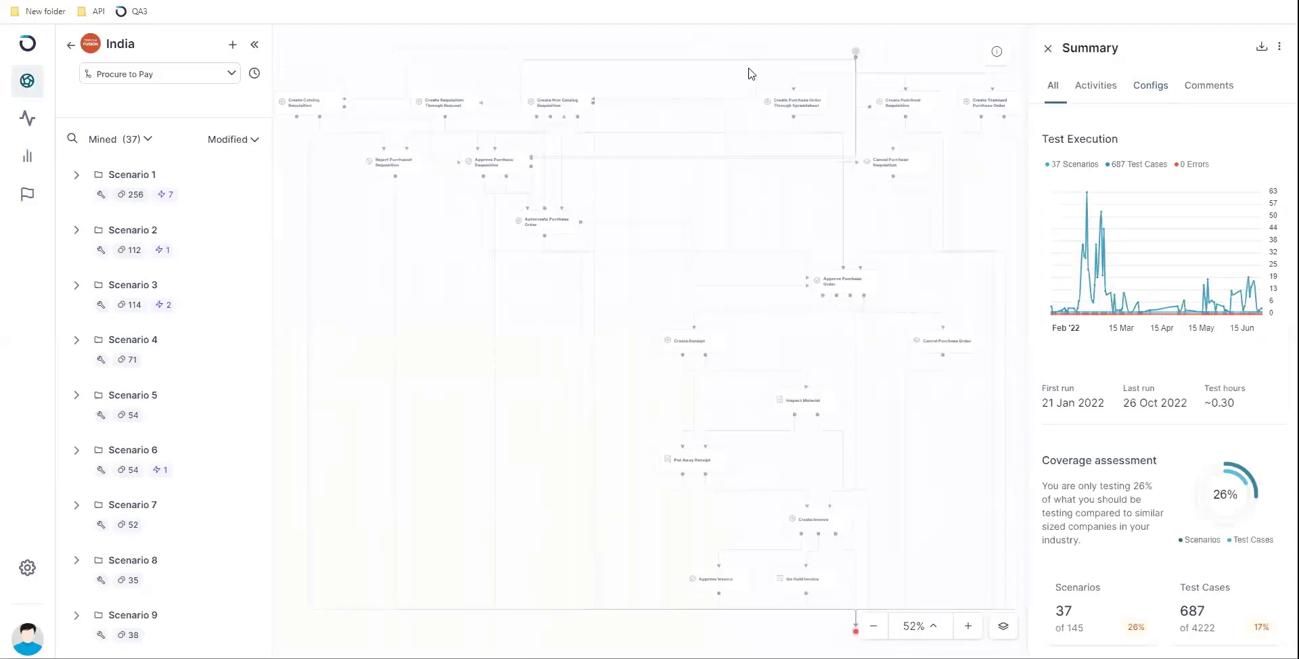
# - Switch to the Financial Data workbook in Excel and examine the AP, AR and PAY use-allowed flag columns beside the bank names
pyautogui.hotkey('alt', 'Tab')
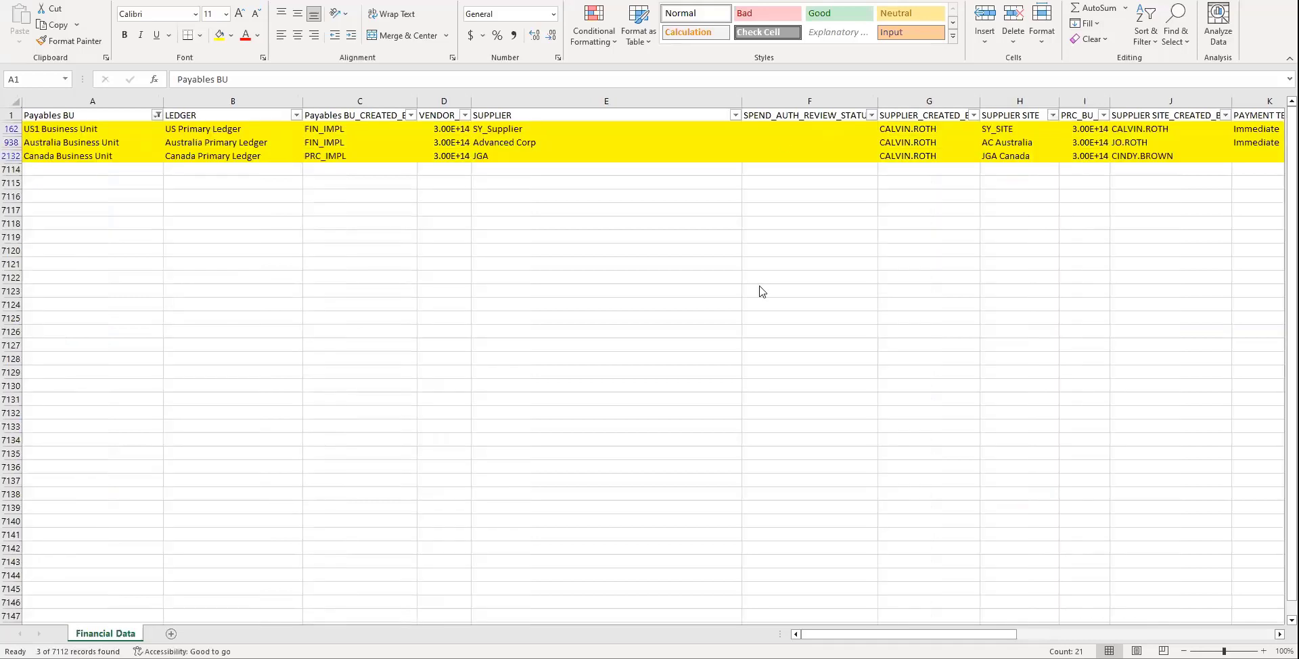
pyautogui.hscroll(6, 763, 292)
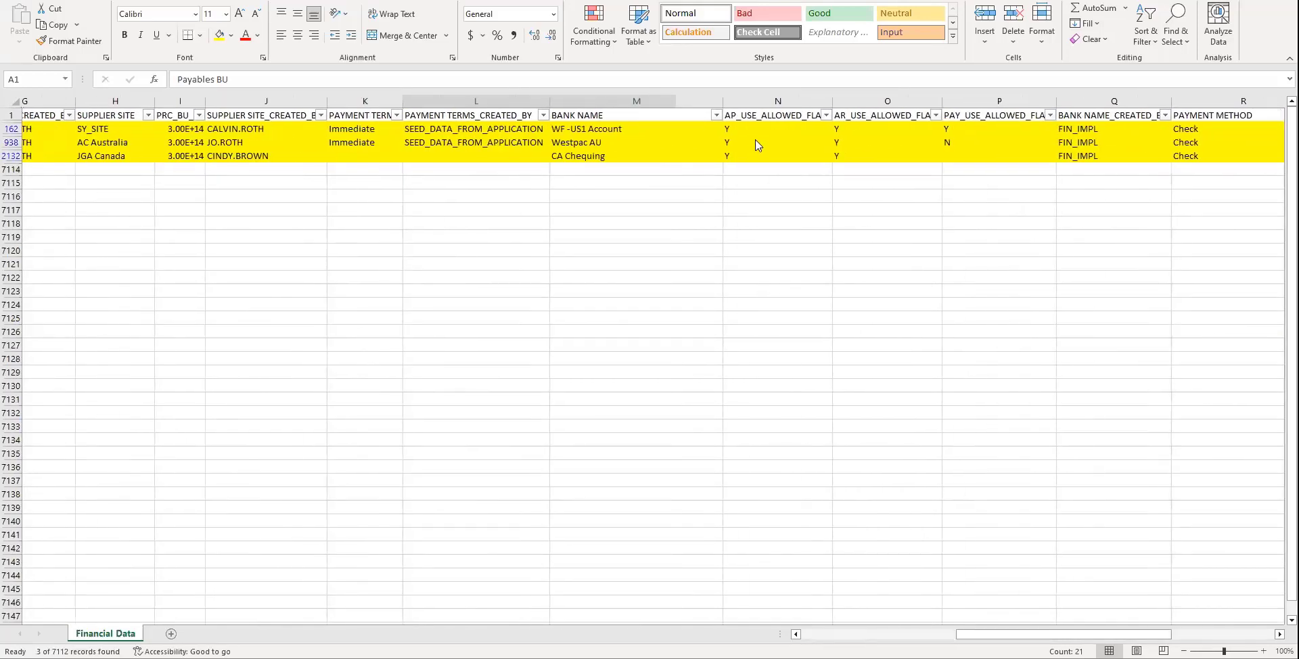
pyautogui.moveTo(754, 133); pyautogui.dragTo(990, 149)
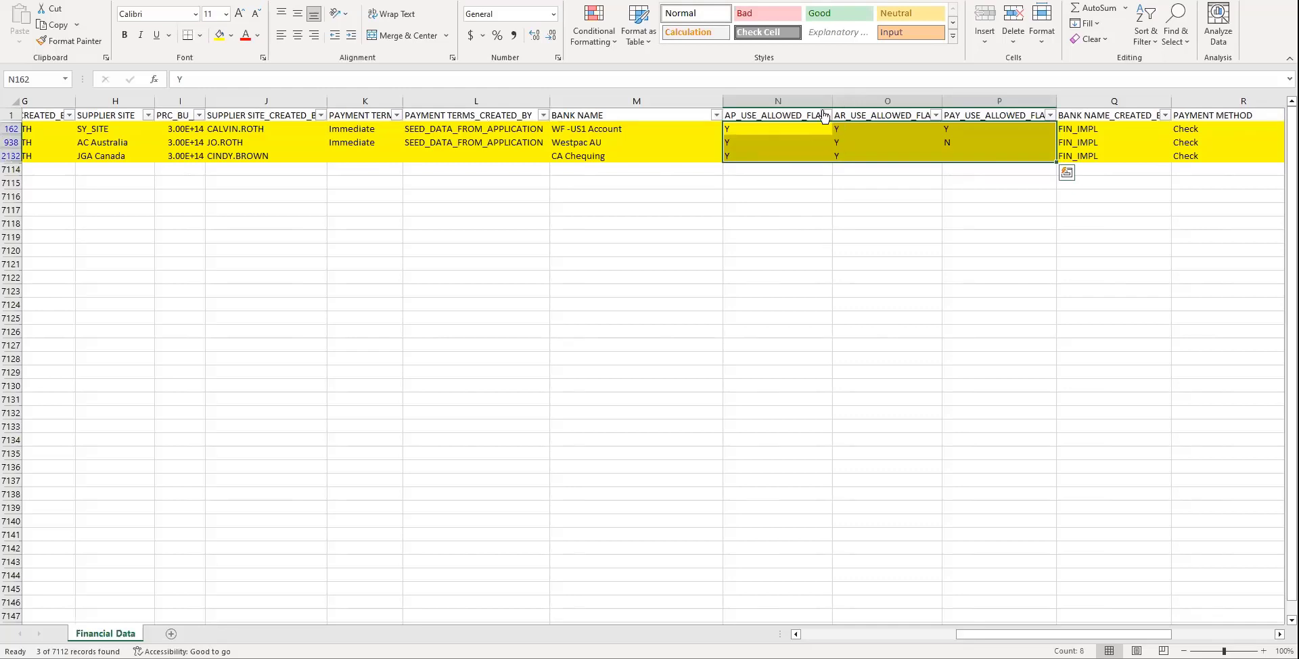
pyautogui.click(800, 100)
pyautogui.click(894, 101)
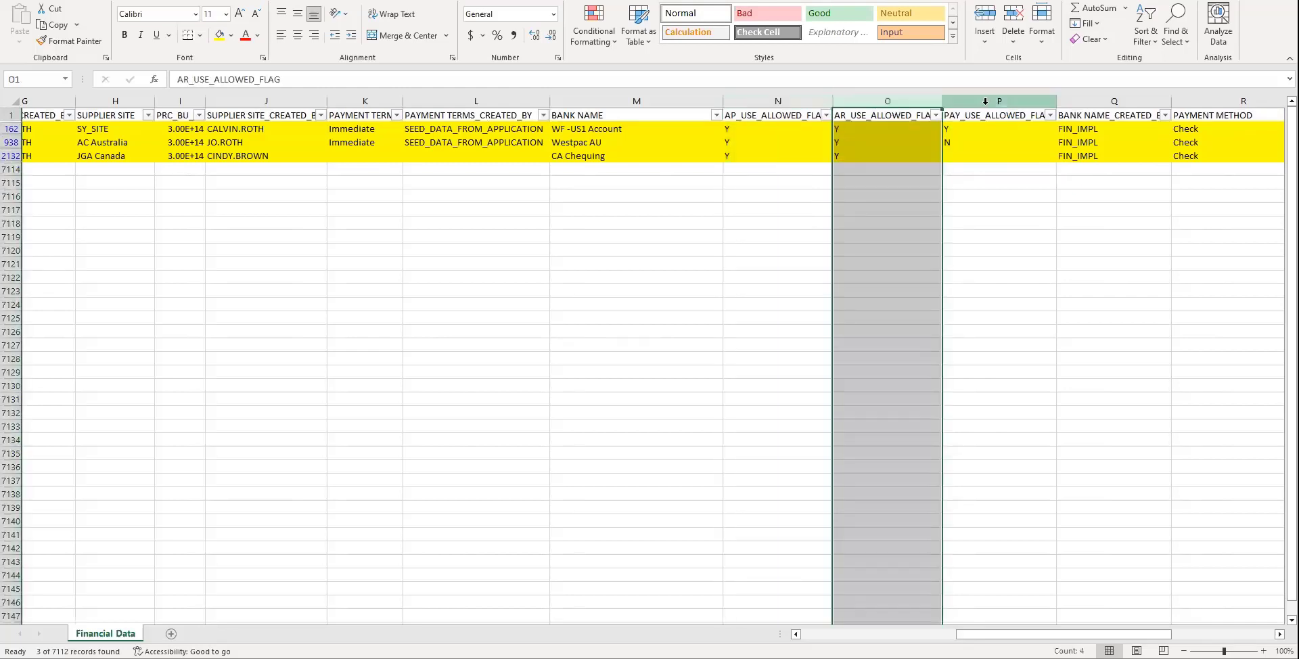
pyautogui.click(994, 101)
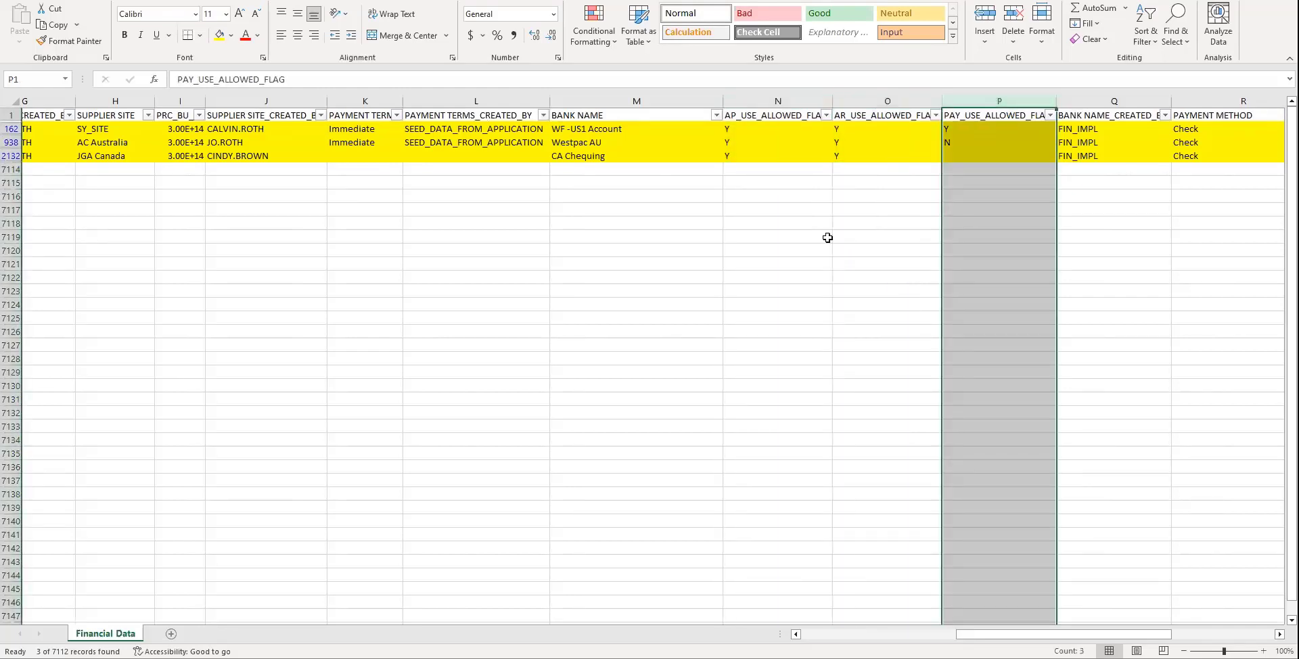
pyautogui.click(828, 238)
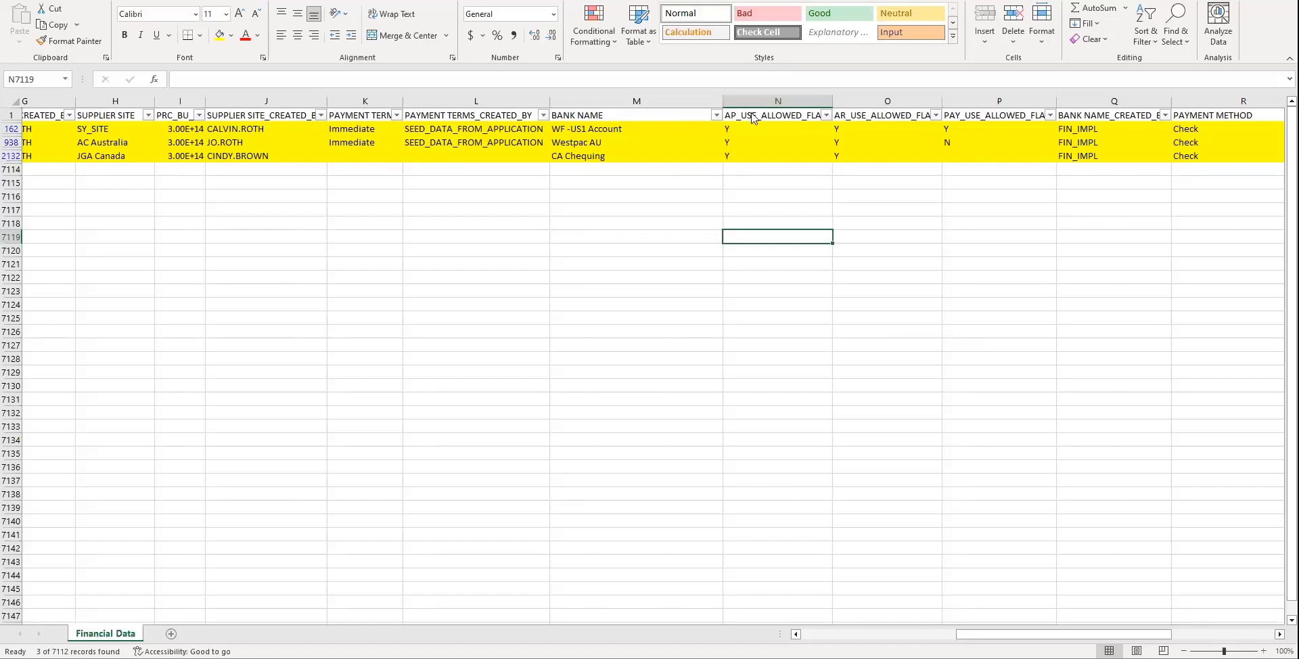
pyautogui.hscroll(-1, 732, 231)
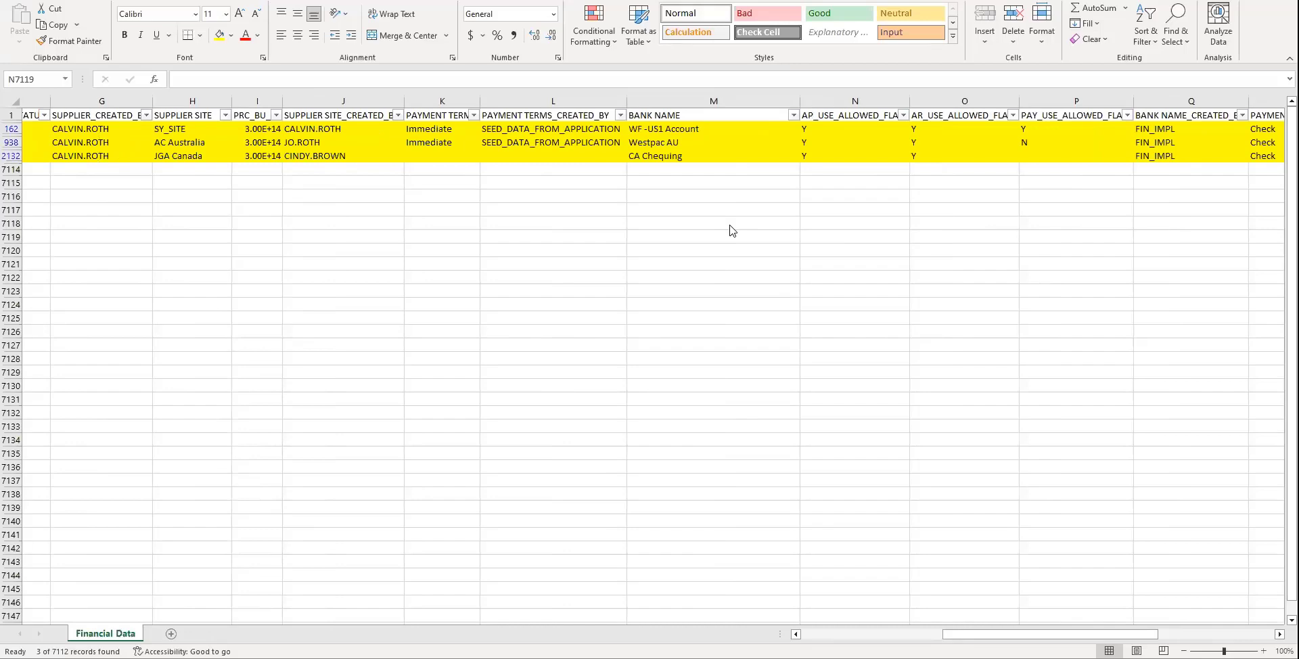
# - Switch back to Opkey and display the flow of Test Case 6 under Scenario 1
pyautogui.hotkey('alt', 'Tab')
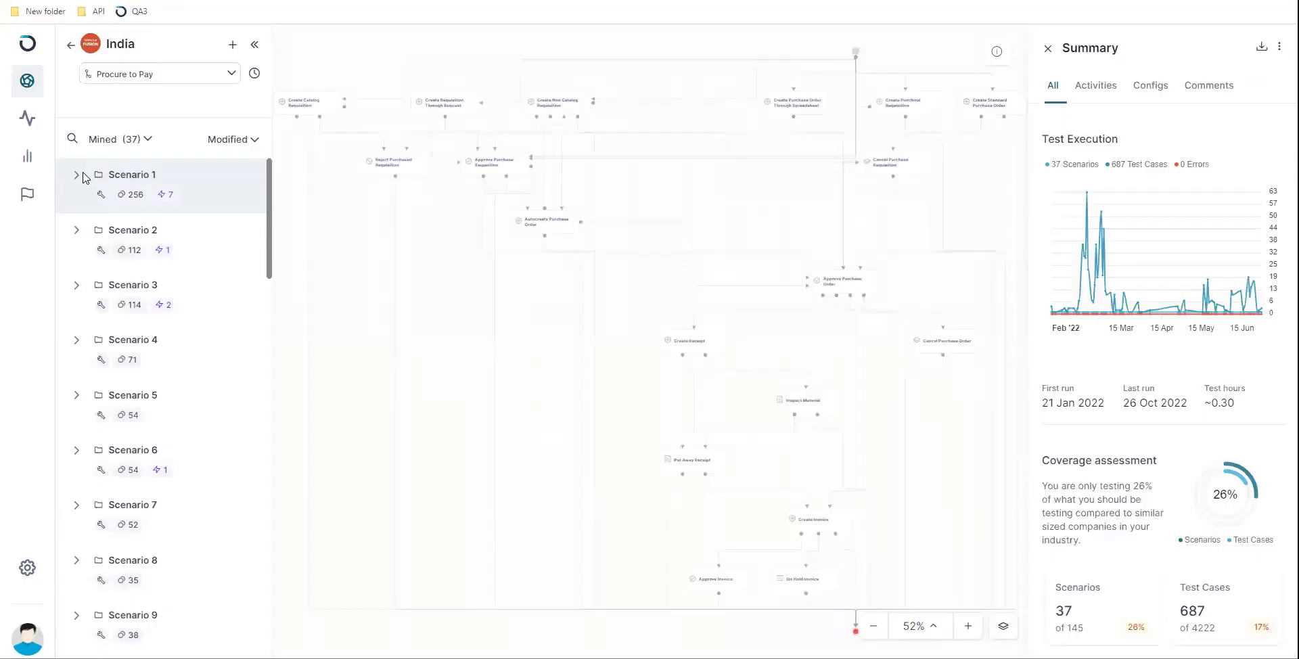
pyautogui.click(77, 177)
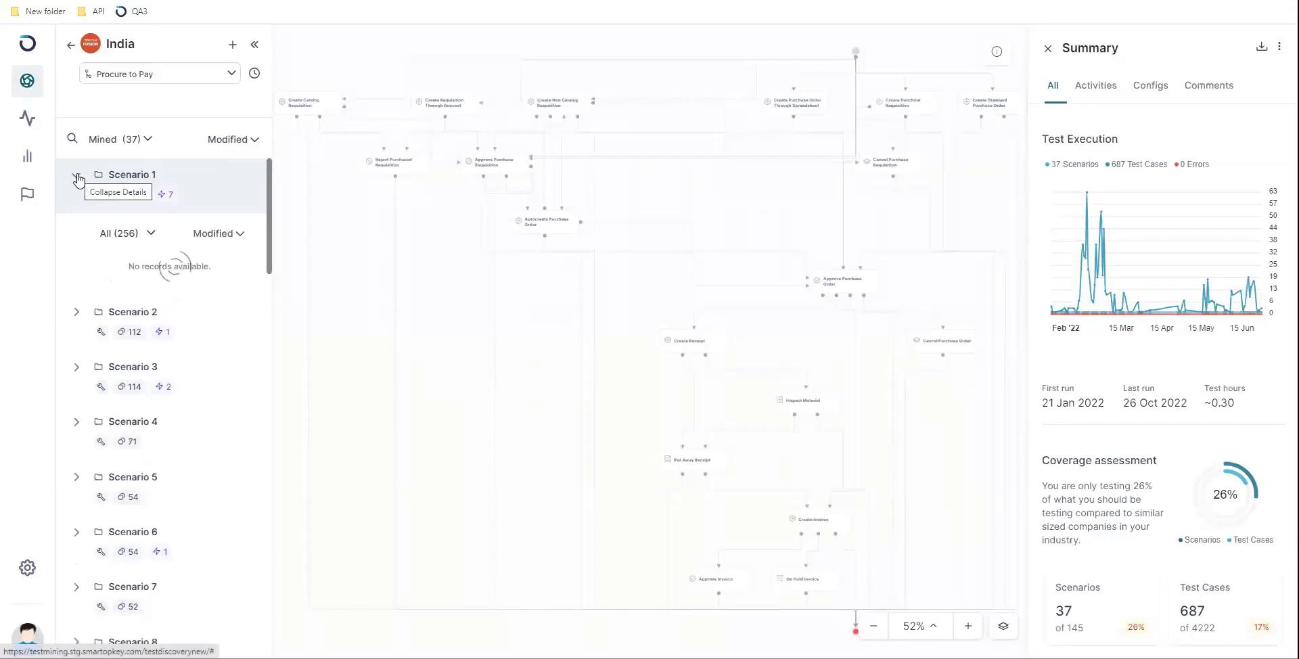
pyautogui.click(150, 526)
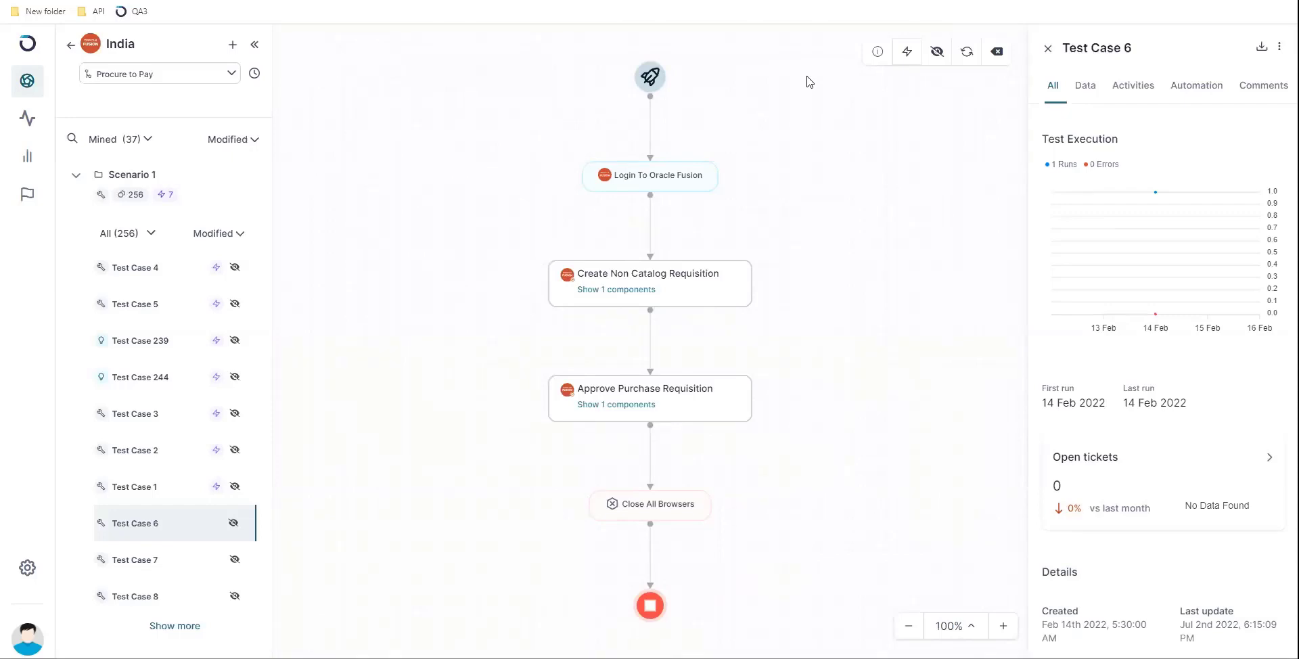
# - Open Test Case 7 of Scenario 1 and automate it
pyautogui.click(176, 562)
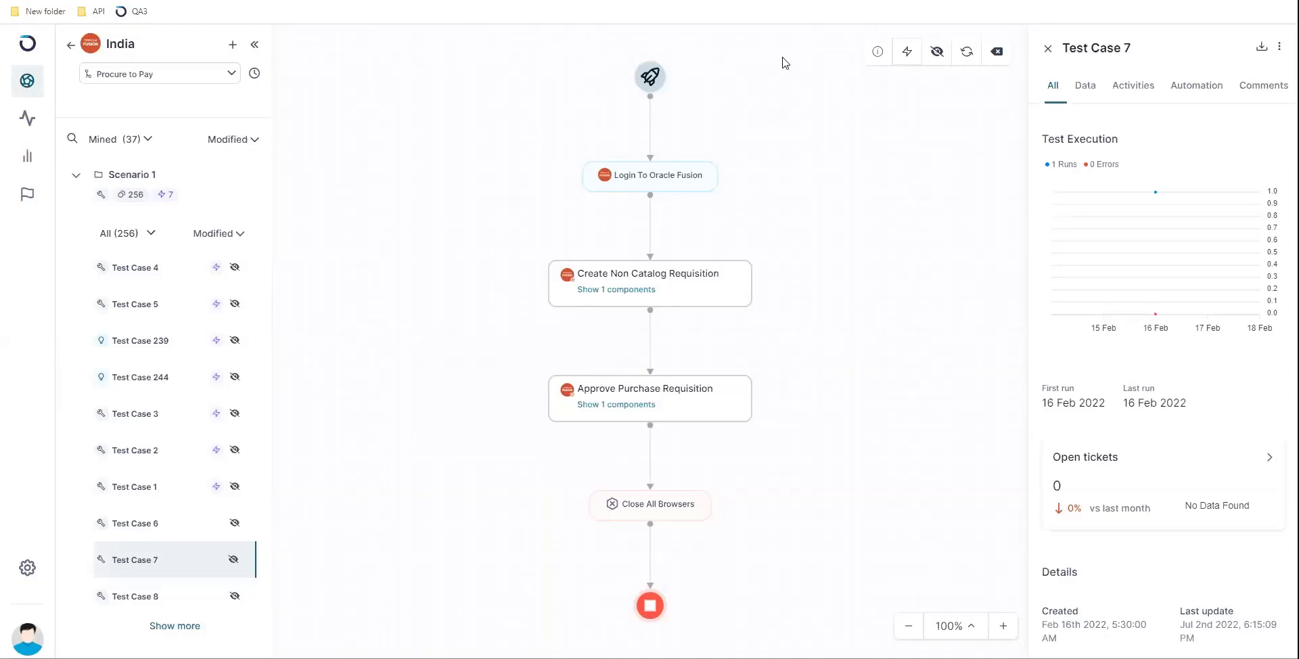
pyautogui.click(907, 52)
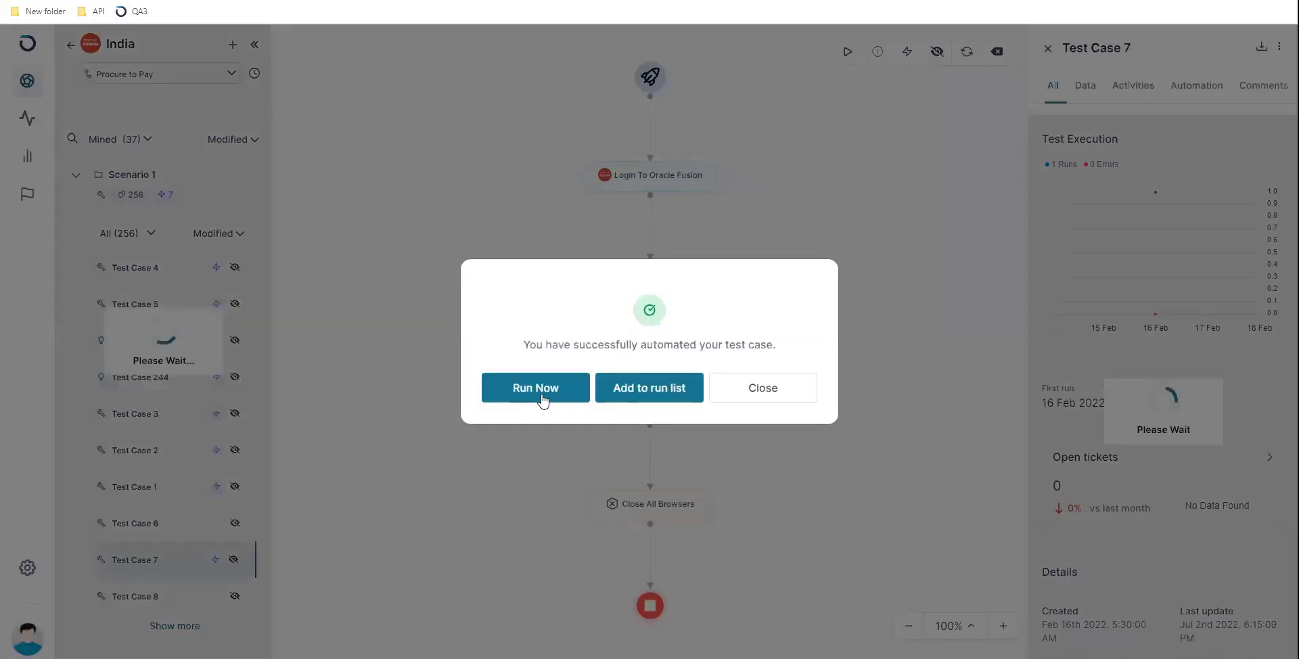
pyautogui.click(750, 389)
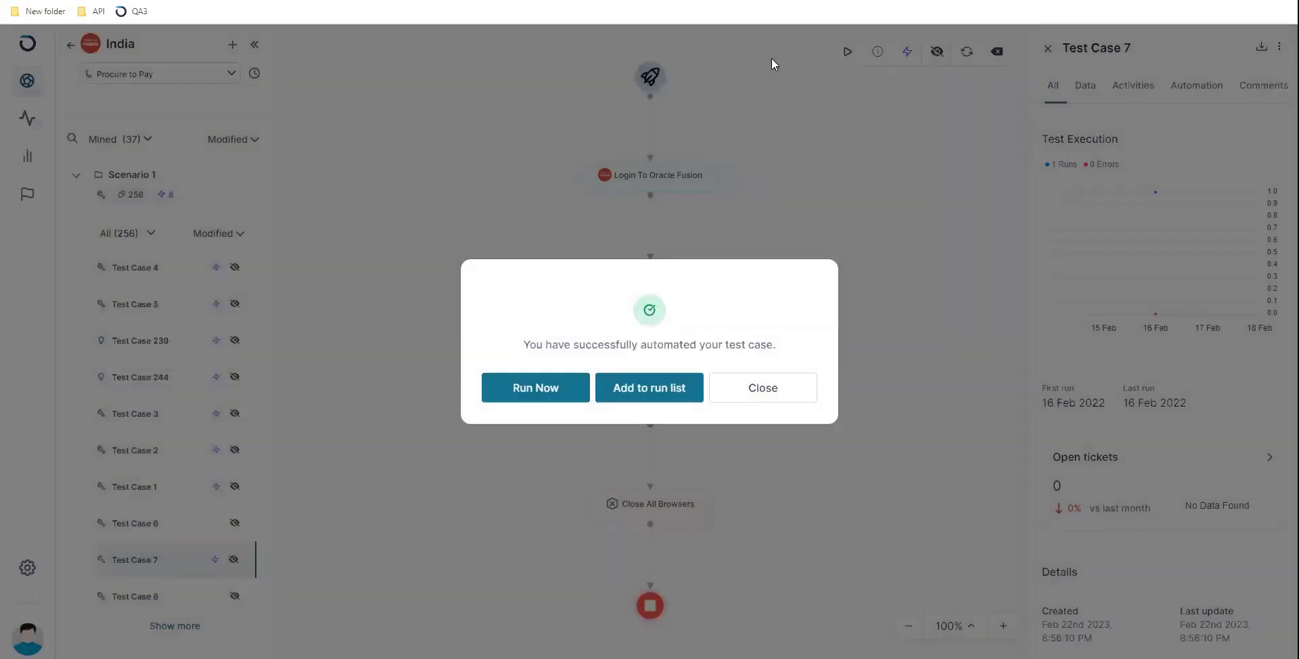
# - Create a run list named "NEw Run List" for adding the automated Test Case 7
pyautogui.click(662, 395)
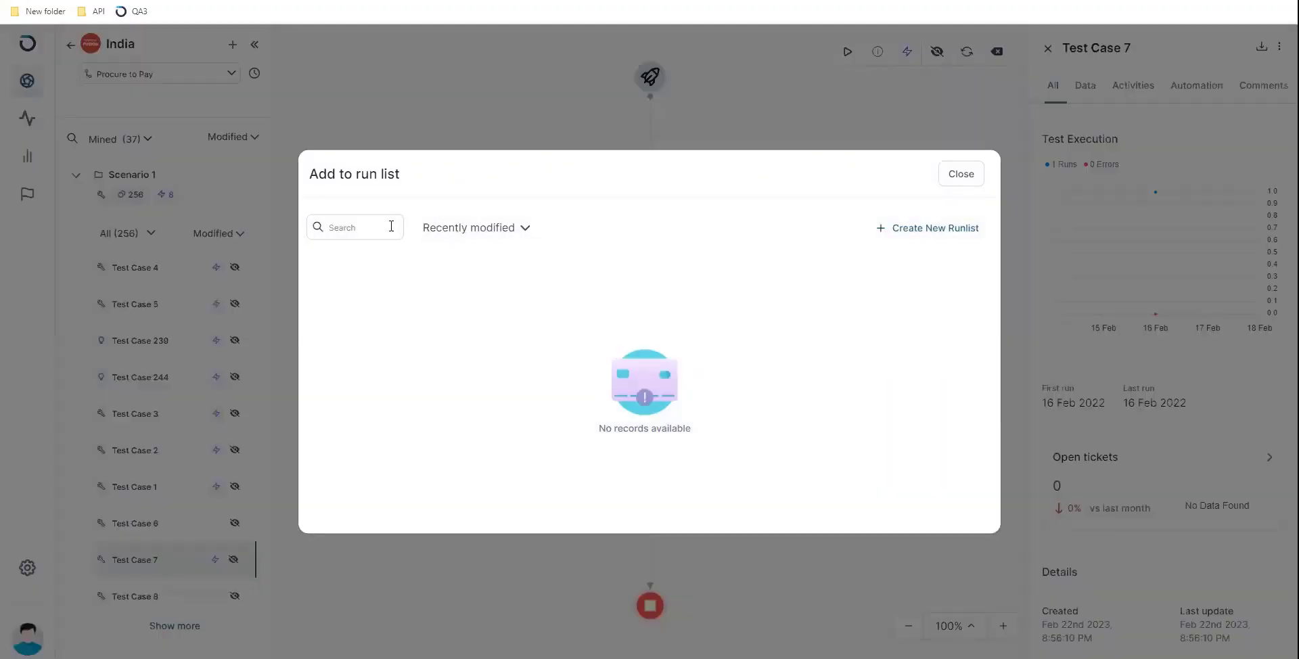
pyautogui.click(877, 229)
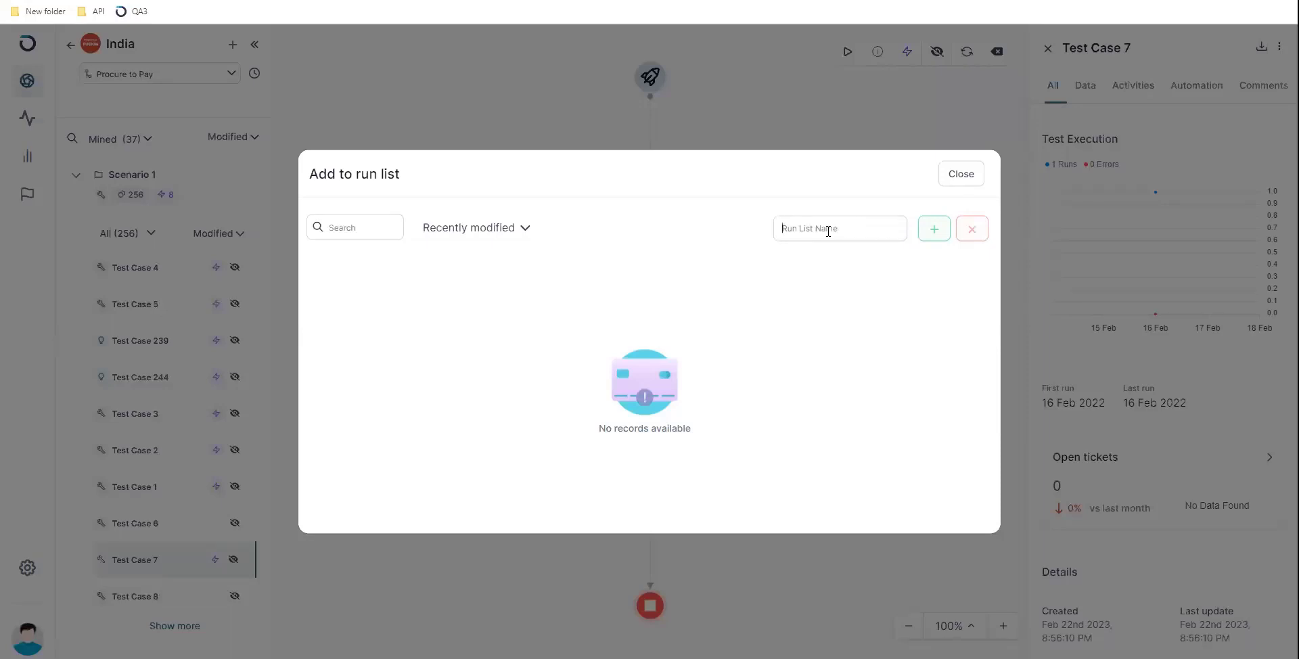
pyautogui.write('NEw Run List')
pyautogui.click(938, 231)
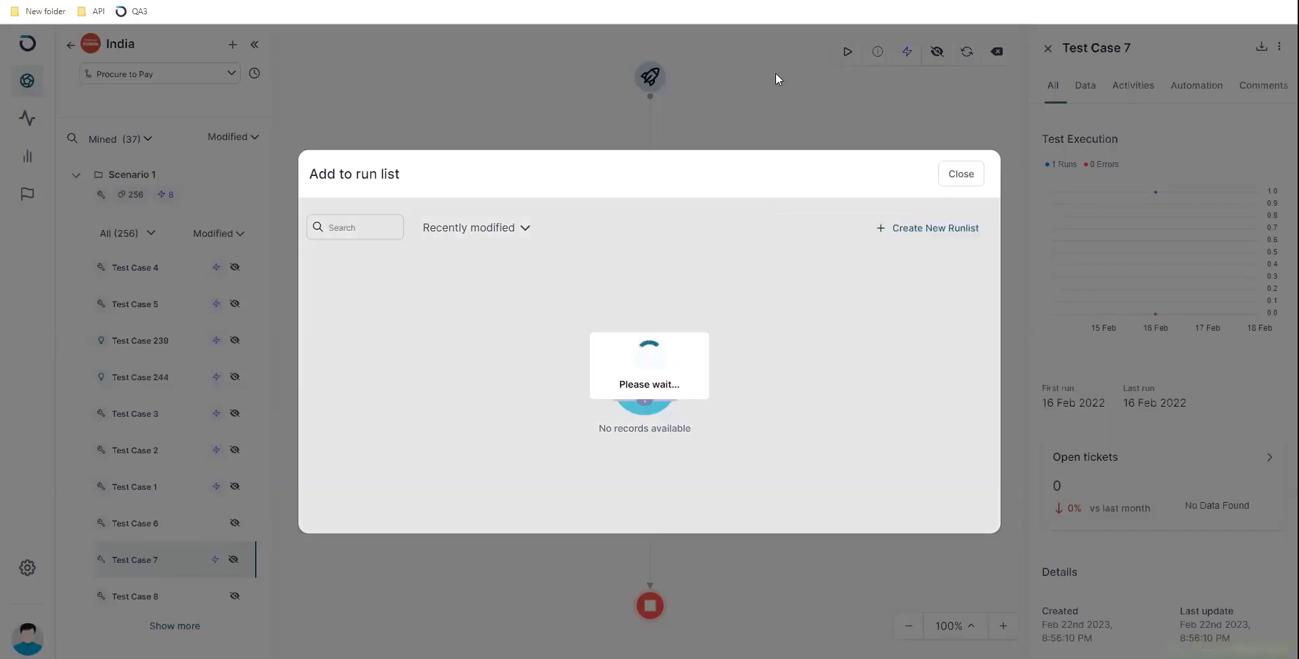
pyautogui.click(944, 277)
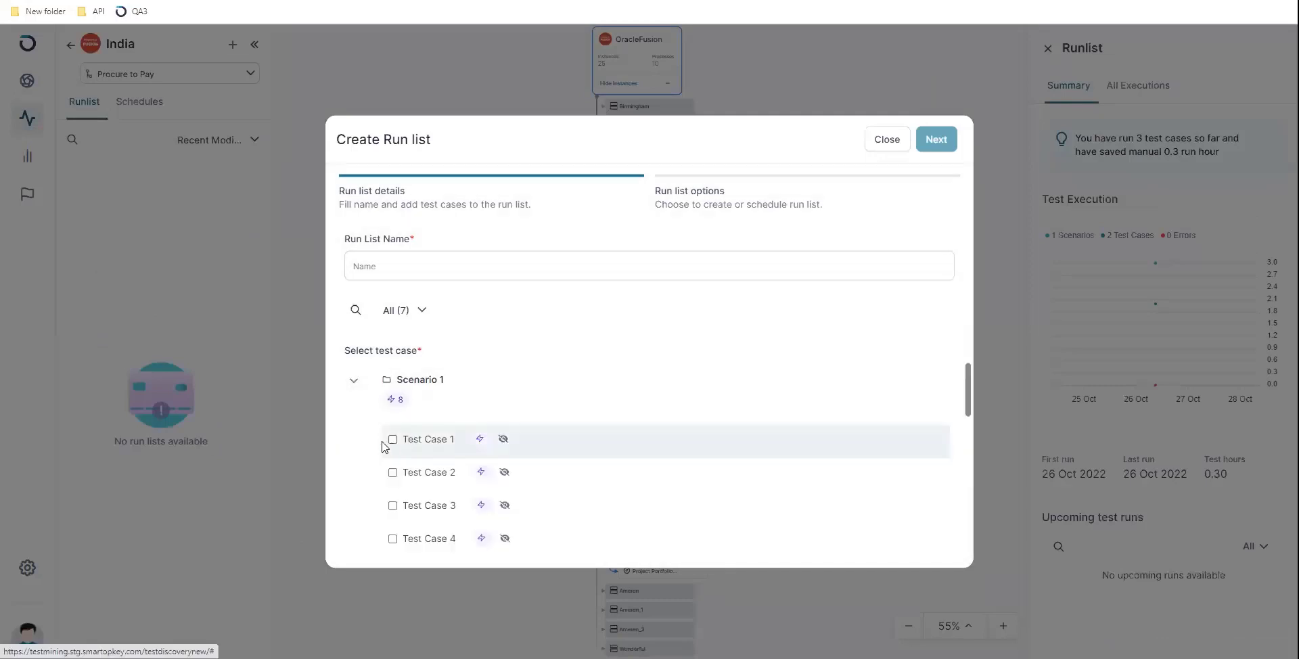
# - Select Test Cases 2 and 3 of Scenario 1 and Test Case 1 of Scenario 2 for the new run list
pyautogui.click(393, 506)
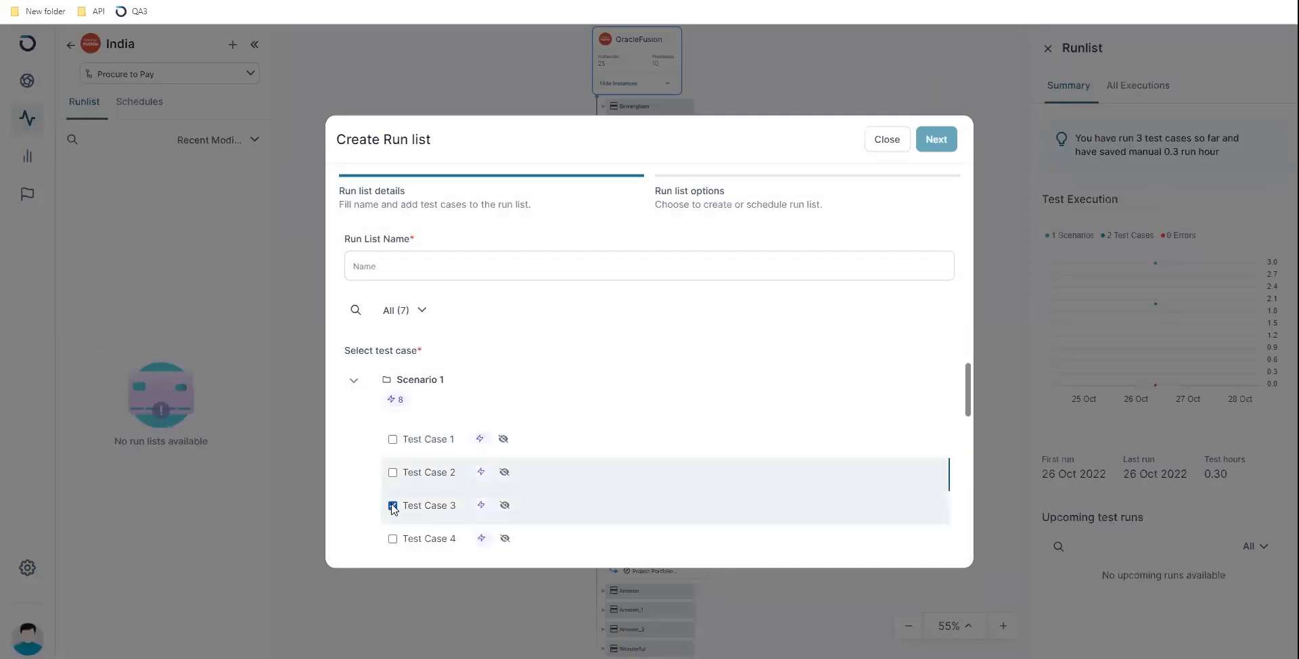
pyautogui.click(393, 472)
pyautogui.click(350, 384)
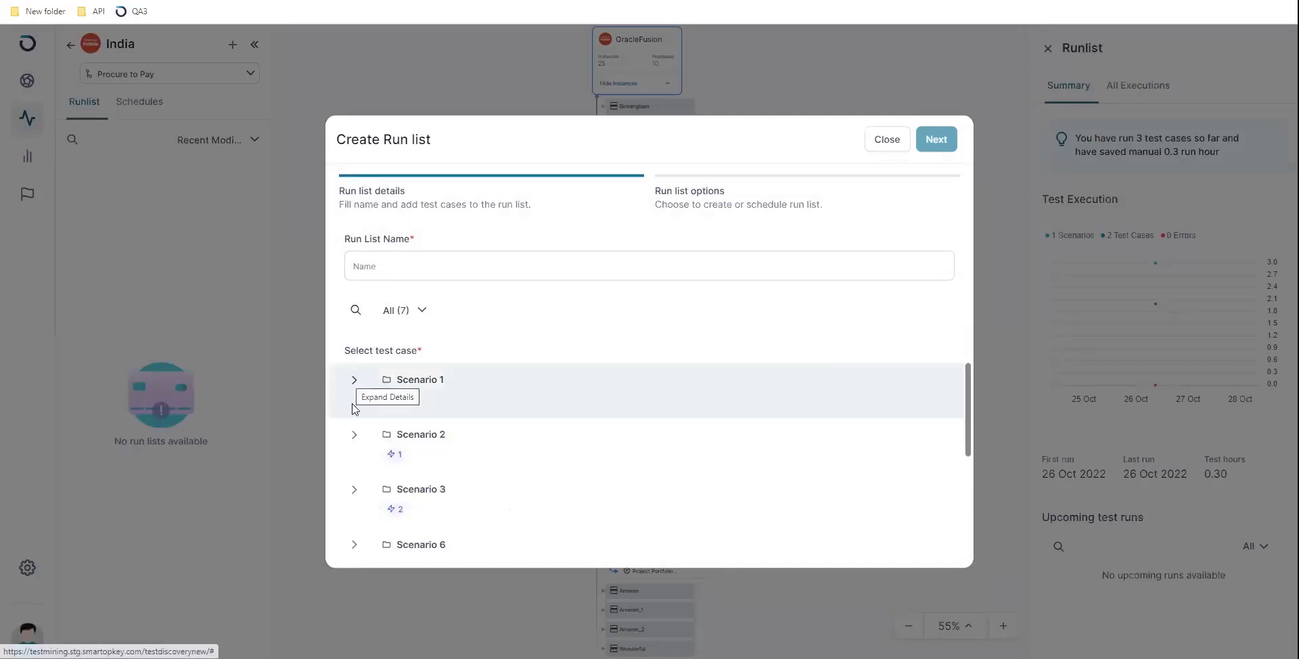
pyautogui.click(353, 435)
pyautogui.click(394, 499)
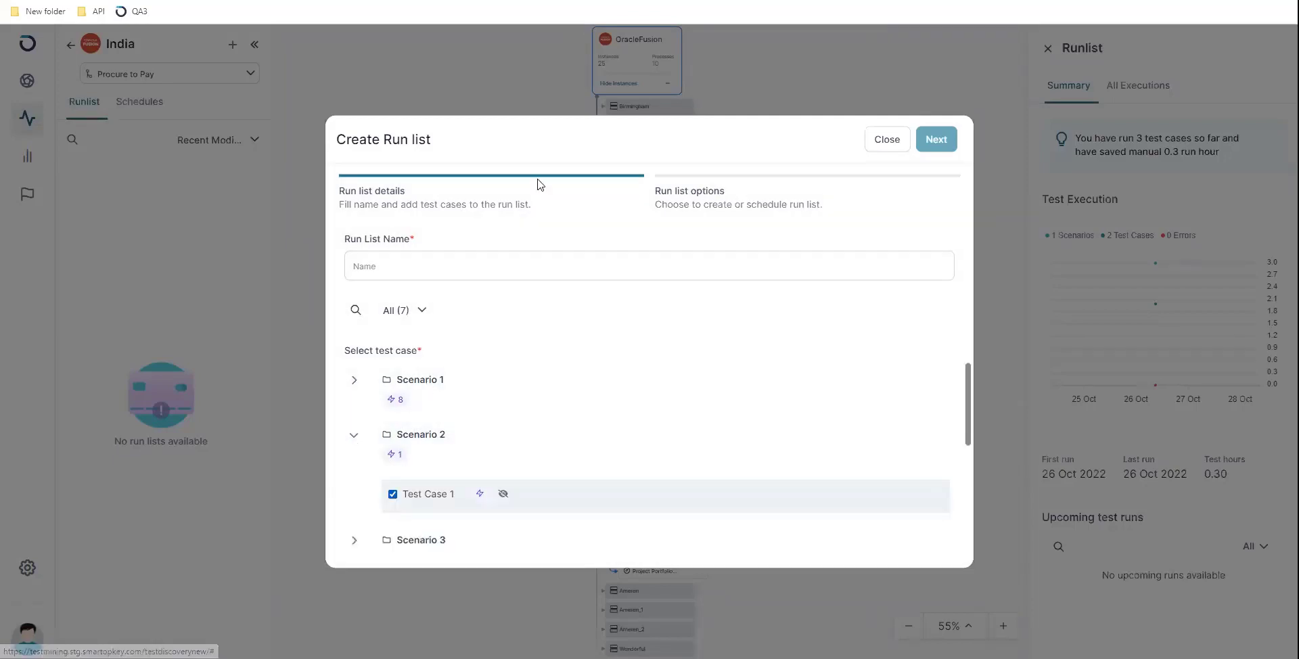
# - Name the run list "Regression set 23B" and proceed to its run list options
pyautogui.click(432, 265)
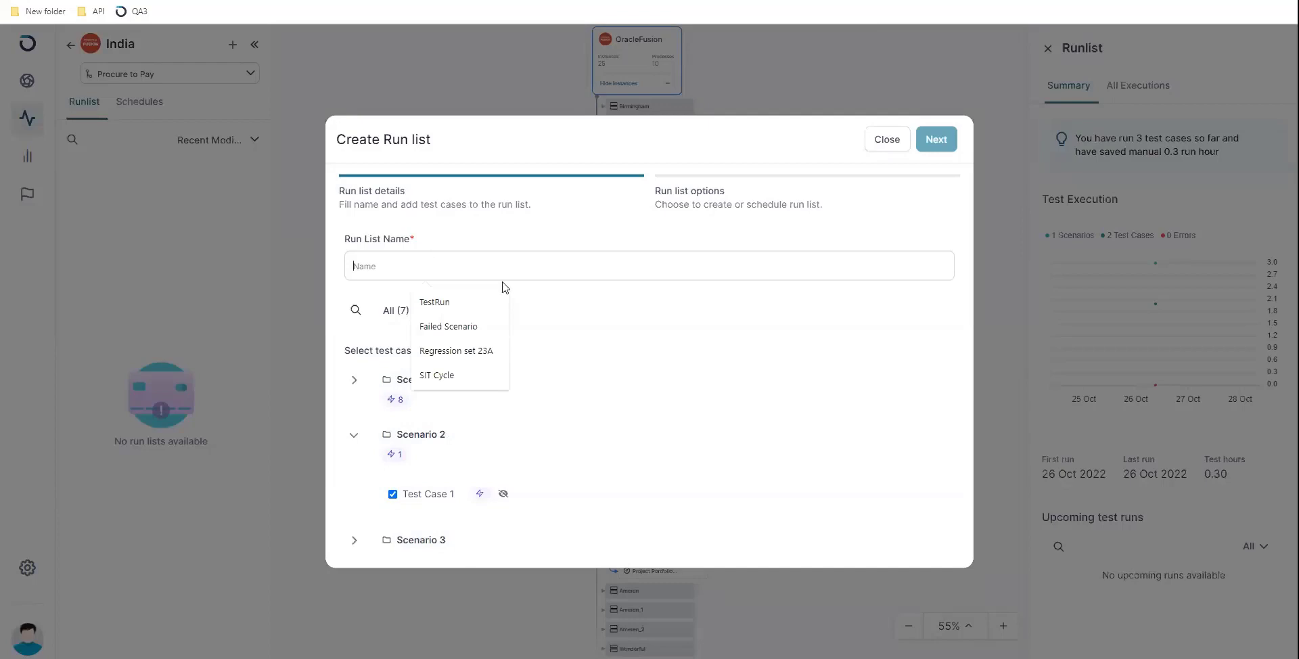
pyautogui.click(486, 351)
pyautogui.press('BackSpace')
pyautogui.write('B')
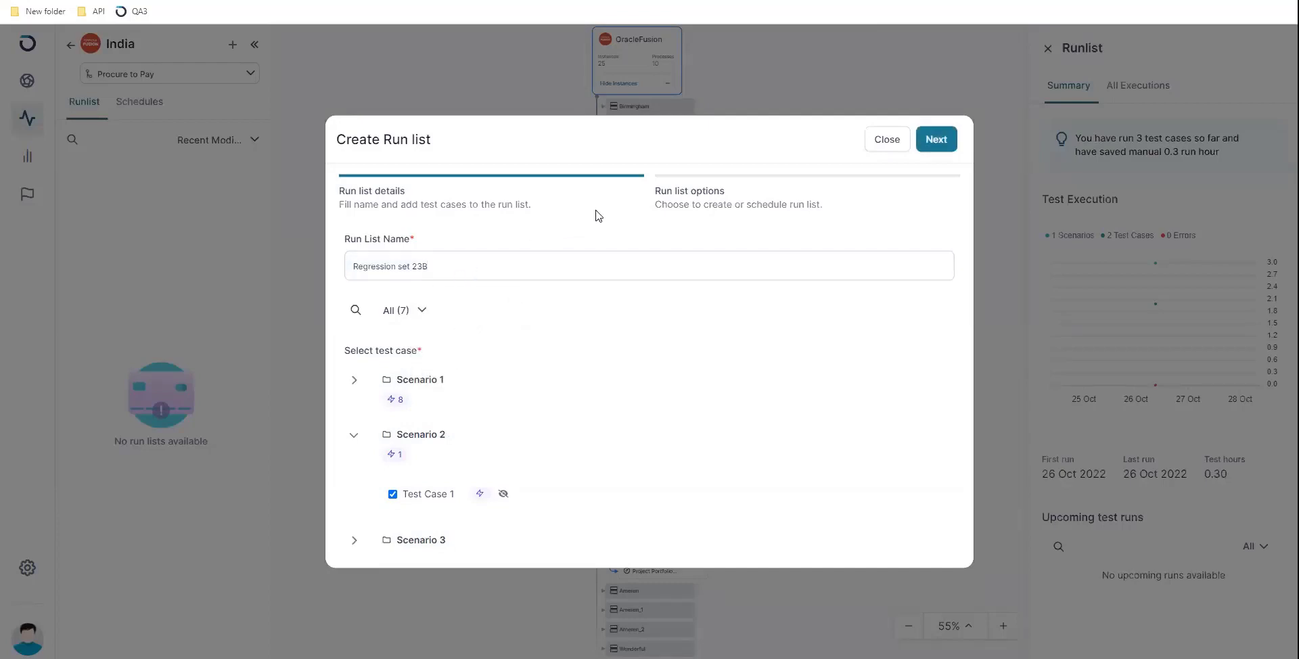
pyautogui.click(937, 149)
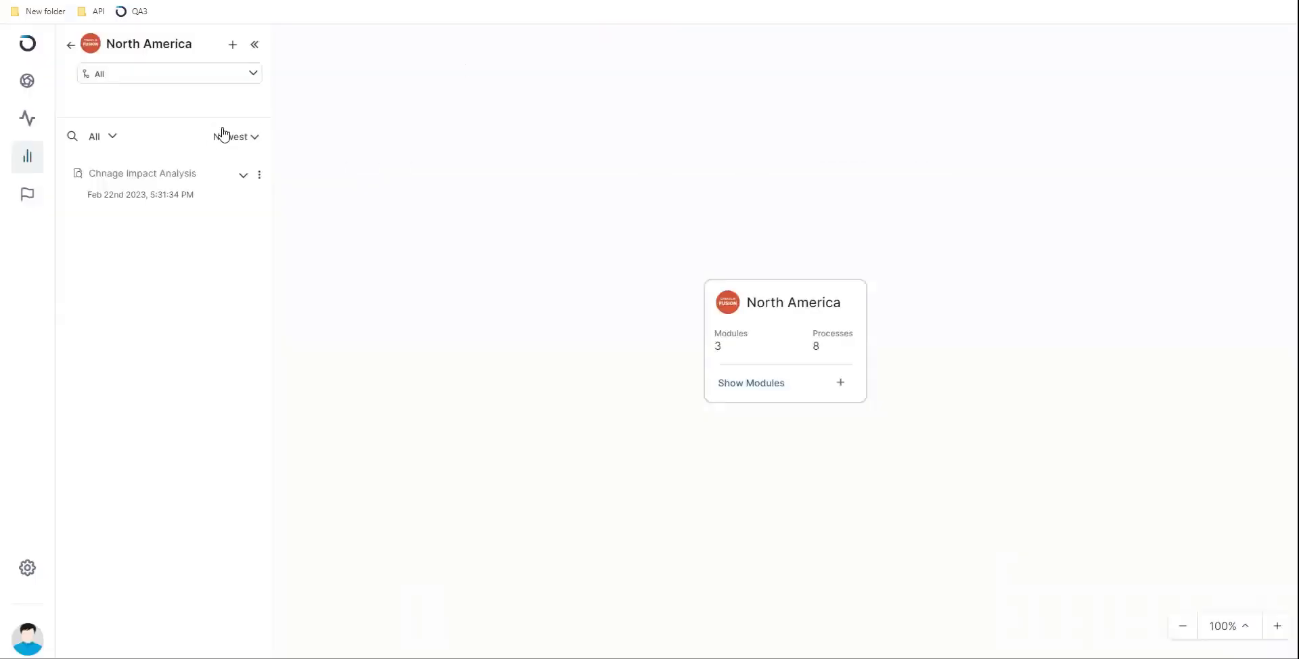
# - Start a new Impact Analysis Report for North America named "Change Impact Assesment"
pyautogui.click(233, 45)
pyautogui.click(303, 76)
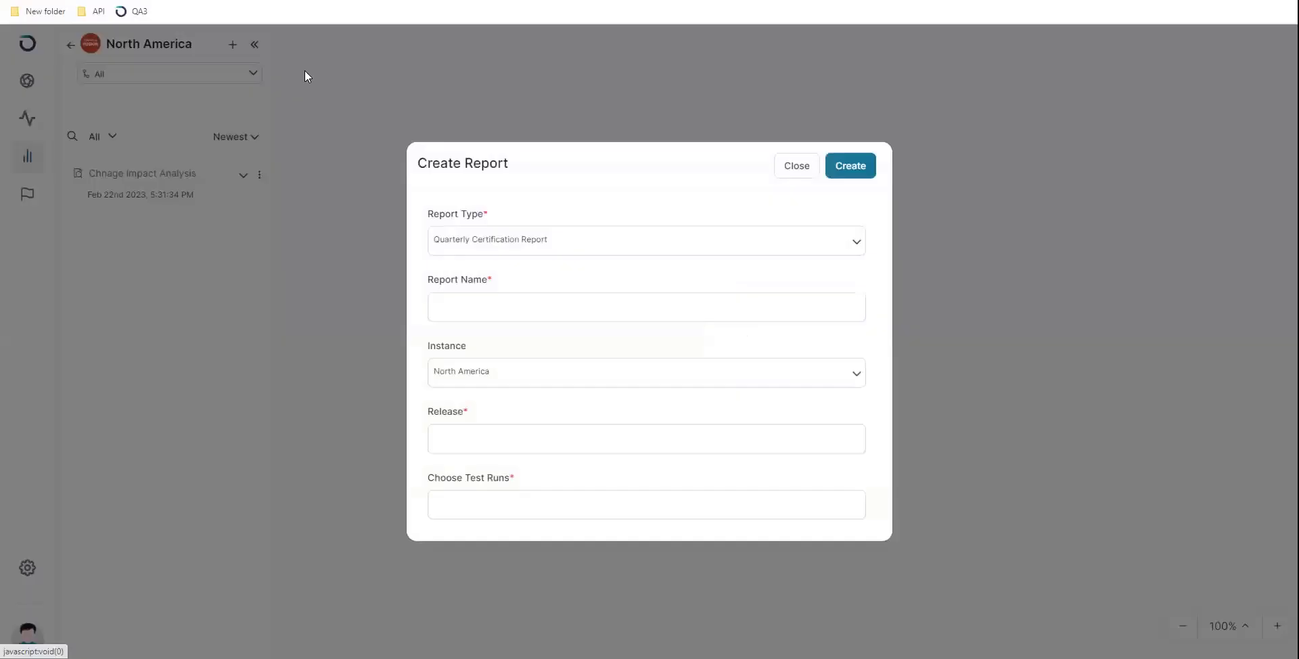
pyautogui.click(719, 241)
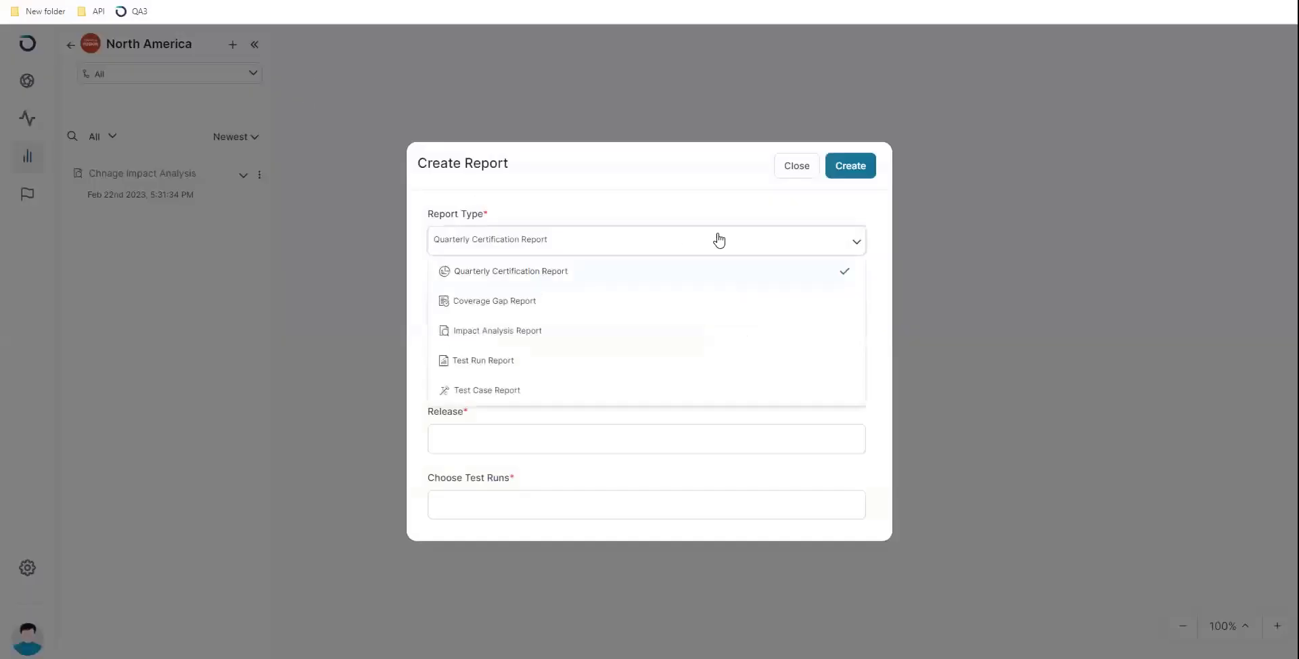
pyautogui.click(488, 332)
pyautogui.click(520, 326)
pyautogui.write('Im')
pyautogui.press('BackSpace')
pyautogui.press('BackSpace')
pyautogui.write('Cha')
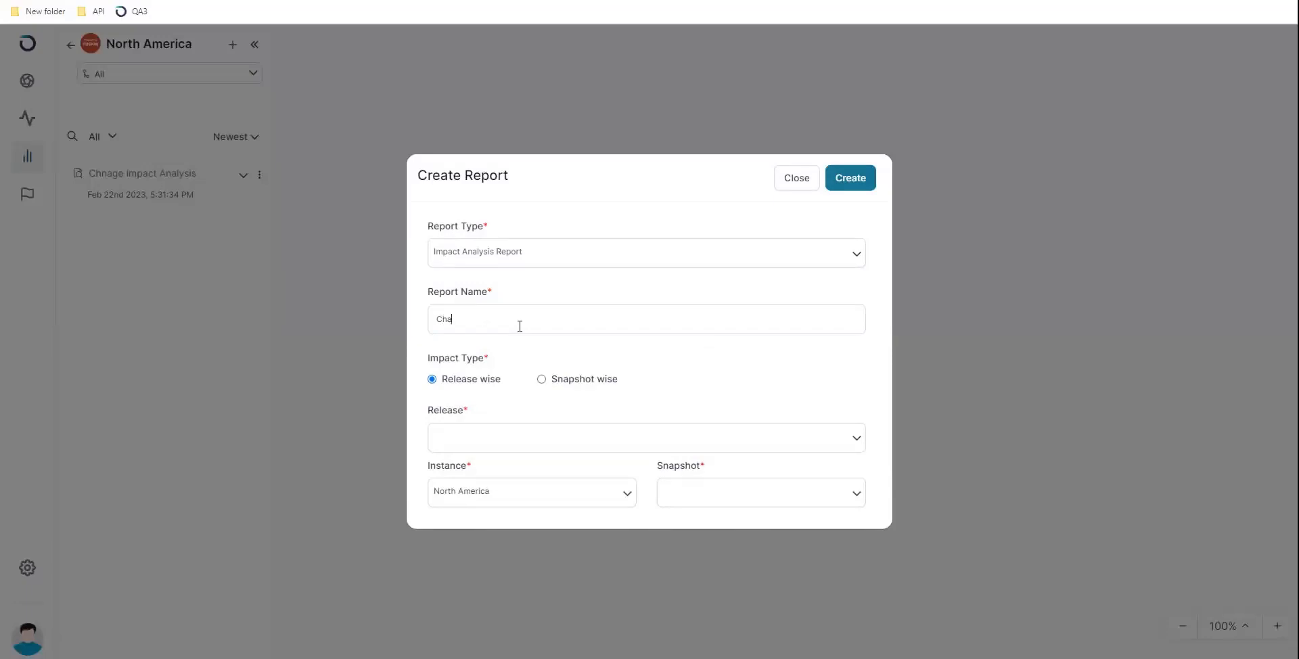
pyautogui.write('nge Impact Assessment')
# - Set the impact type to Snapshot wise, compare North America's Snap 1 with Snap 2, and create the report
pyautogui.click(543, 379)
pyautogui.click(747, 443)
pyautogui.click(677, 492)
pyautogui.click(734, 499)
pyautogui.click(676, 528)
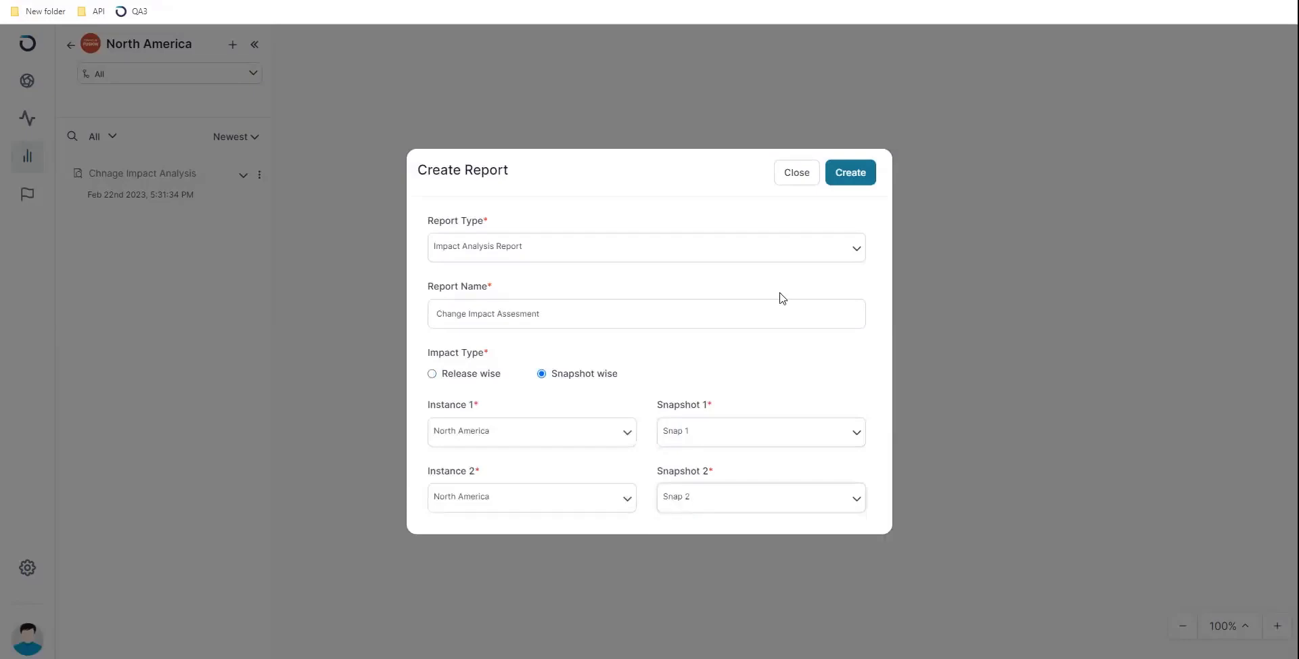
pyautogui.click(851, 174)
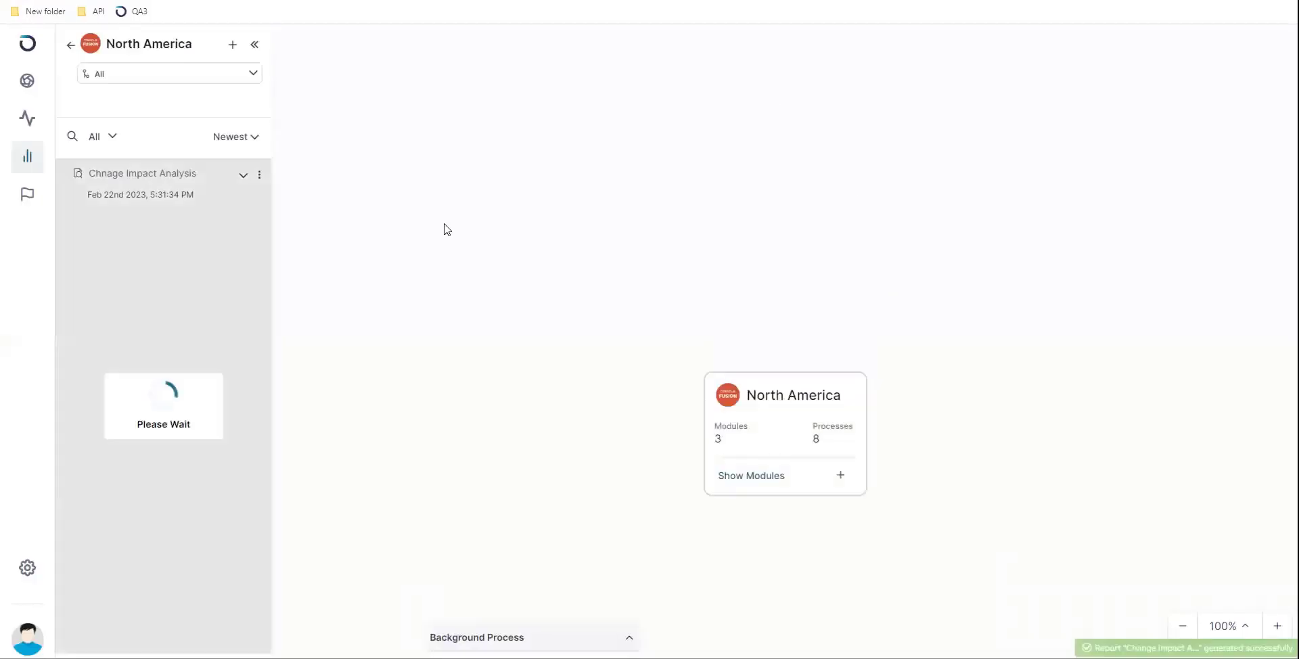
# - Open the Change Impact Assesment report and display its Procure to Pay process under Finance
pyautogui.click(196, 191)
pyautogui.click(243, 176)
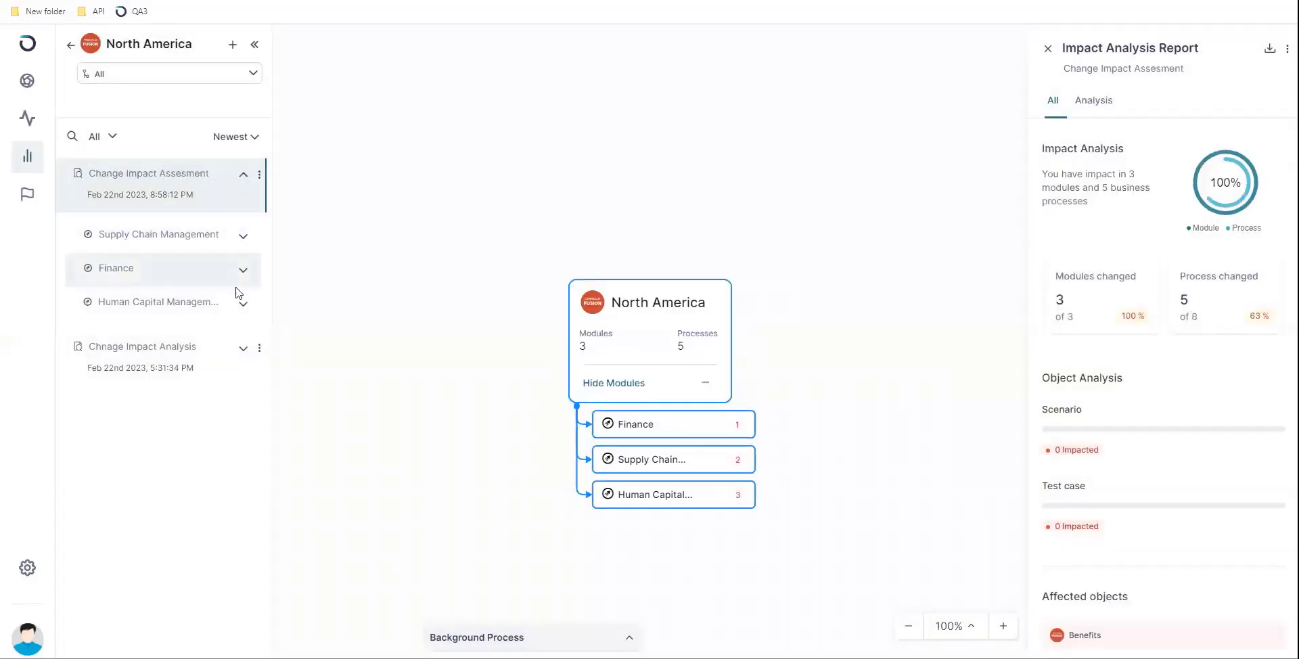
pyautogui.click(242, 271)
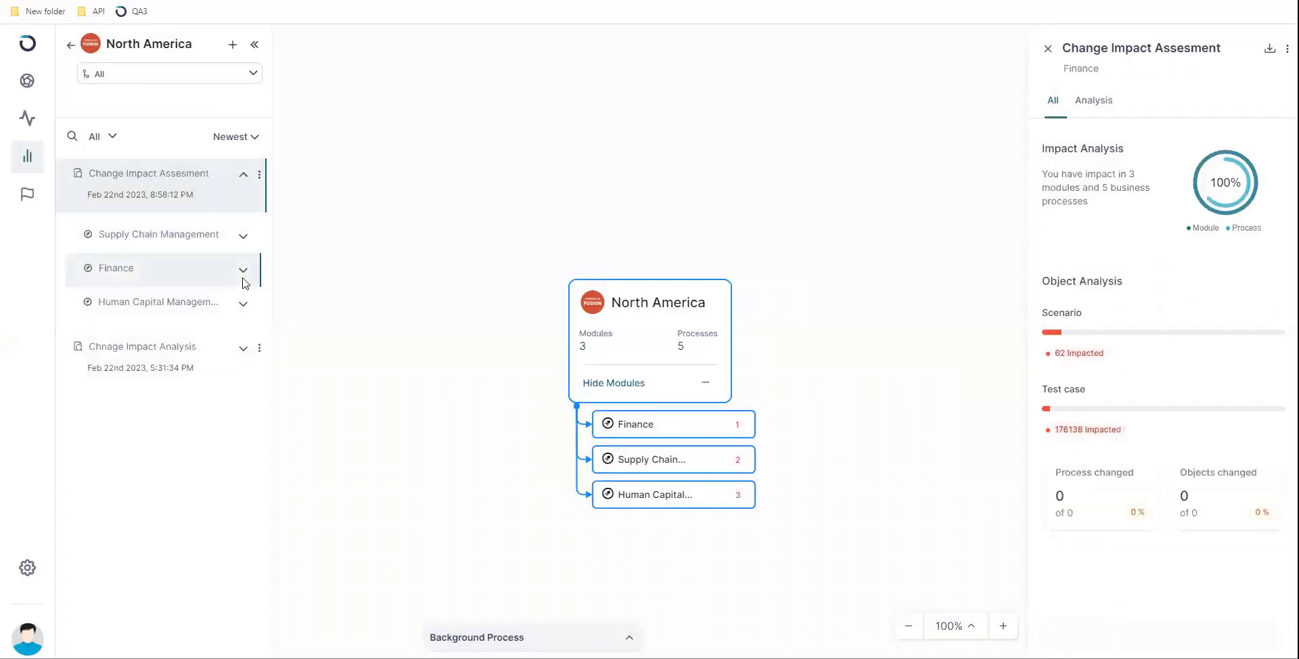
pyautogui.click(156, 342)
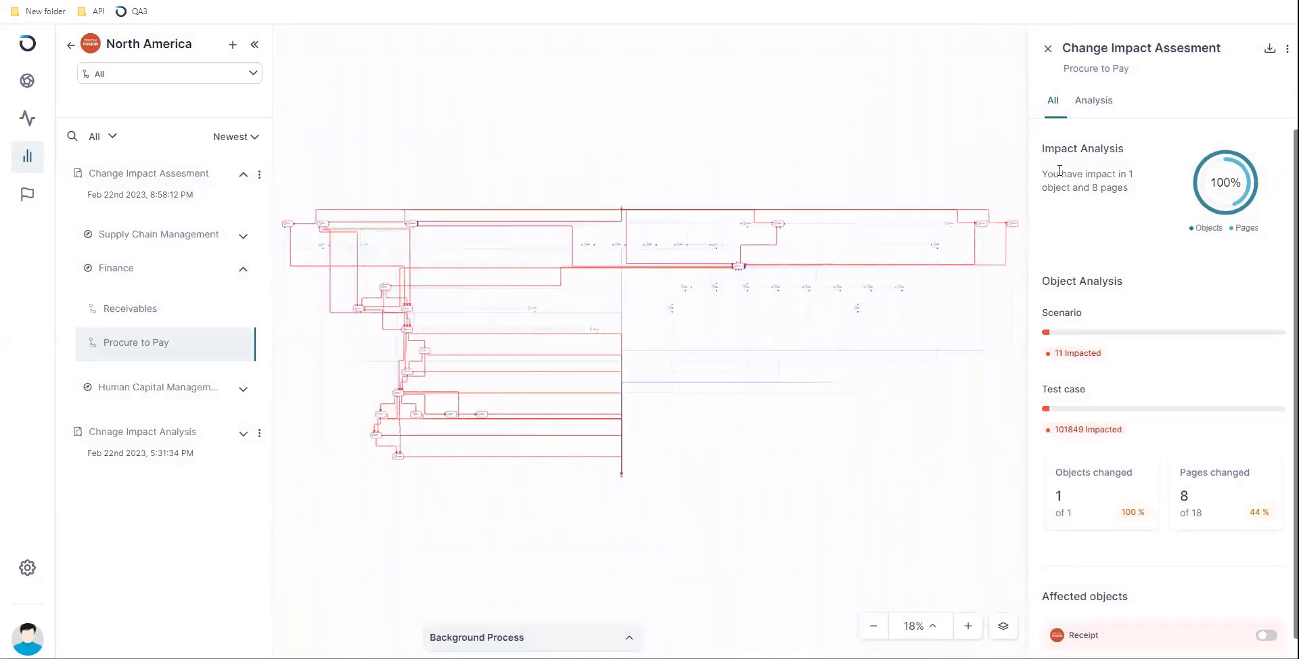
# - View the changed impact of the Edit Receipt: 8824 form in the Receipt object's field comparison, and close it
pyautogui.click(1087, 105)
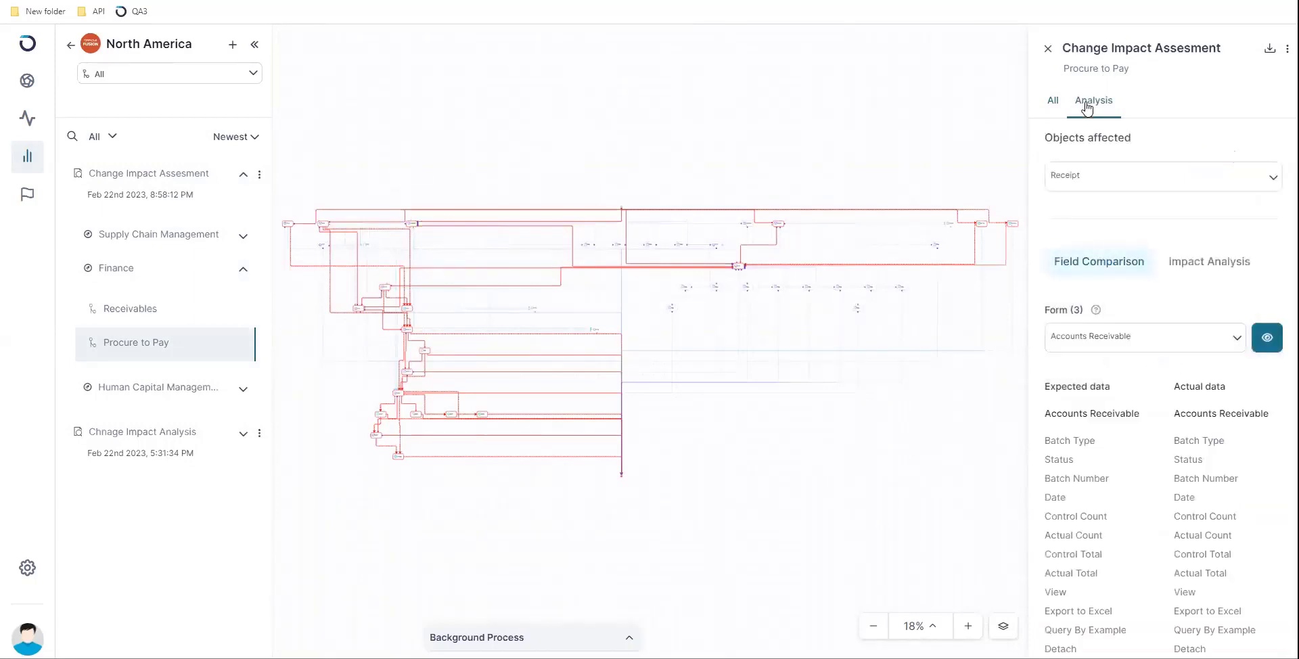
pyautogui.click(1237, 339)
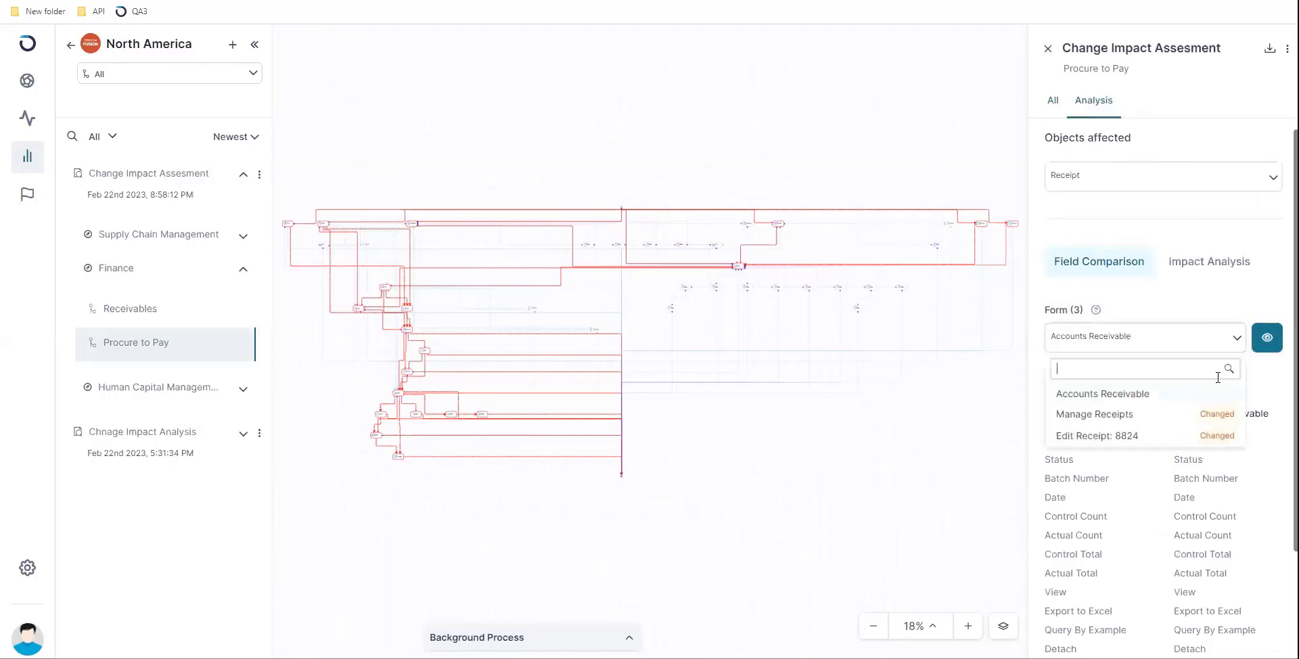
pyautogui.click(1123, 436)
pyautogui.click(1263, 344)
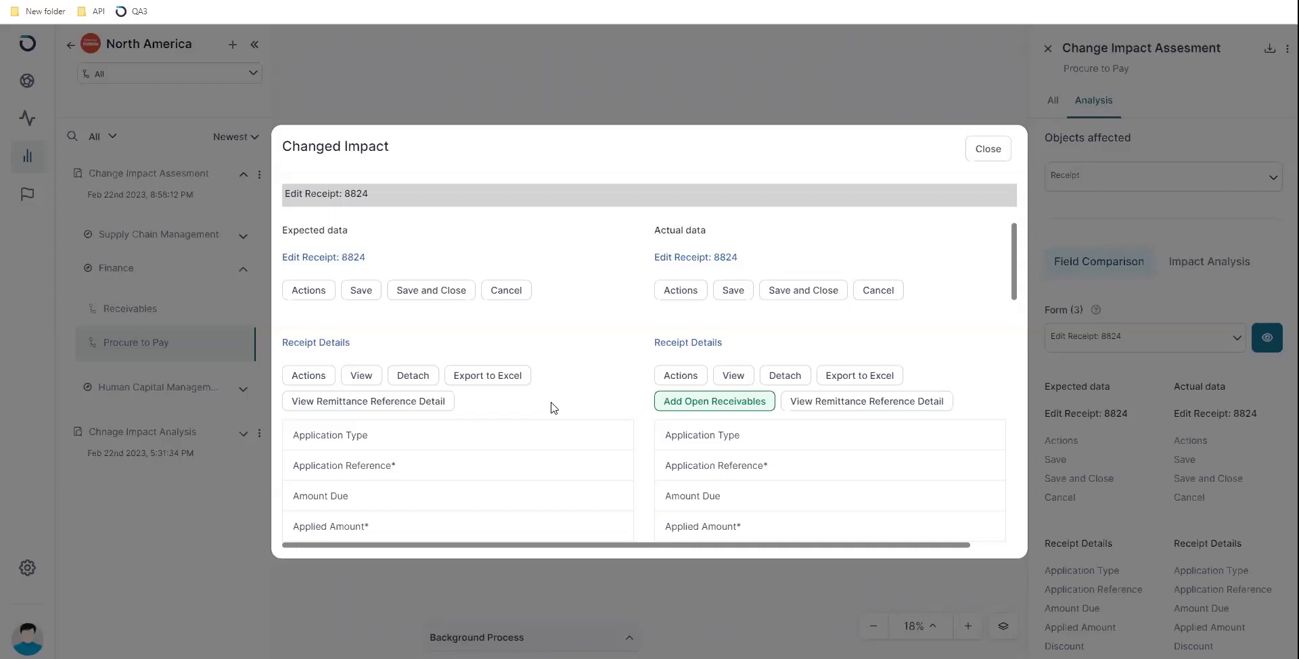
pyautogui.click(987, 148)
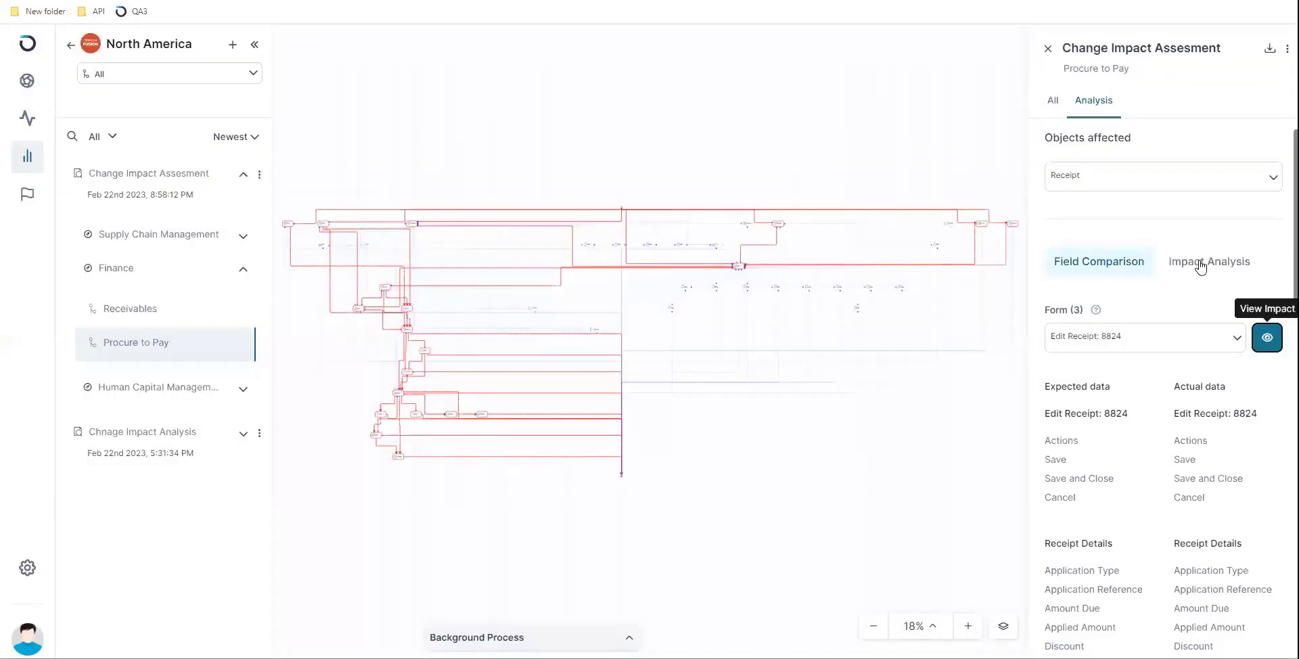
# - From the Receipt object's impact analysis, self-heal the Create and Approve Non Catalog Requisition scenario and examine its impacted and healed steps
pyautogui.click(1200, 266)
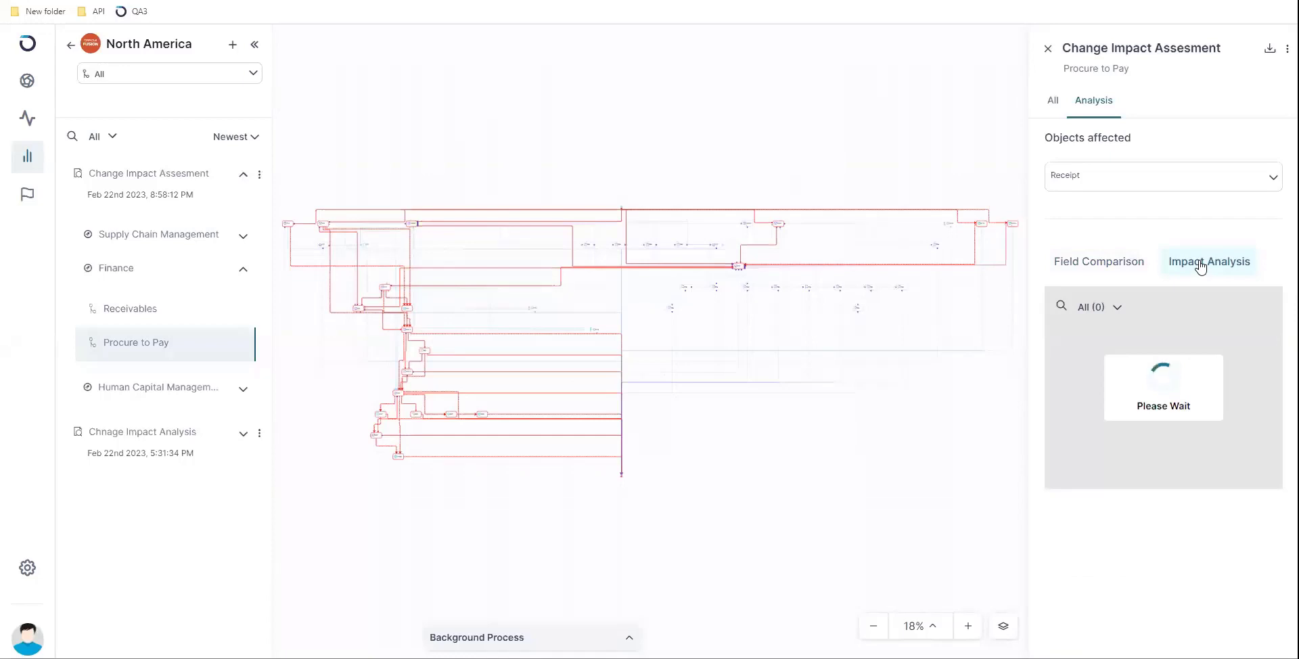
pyautogui.scroll(-2, 1177, 508)
pyautogui.scroll(2, 1178, 508)
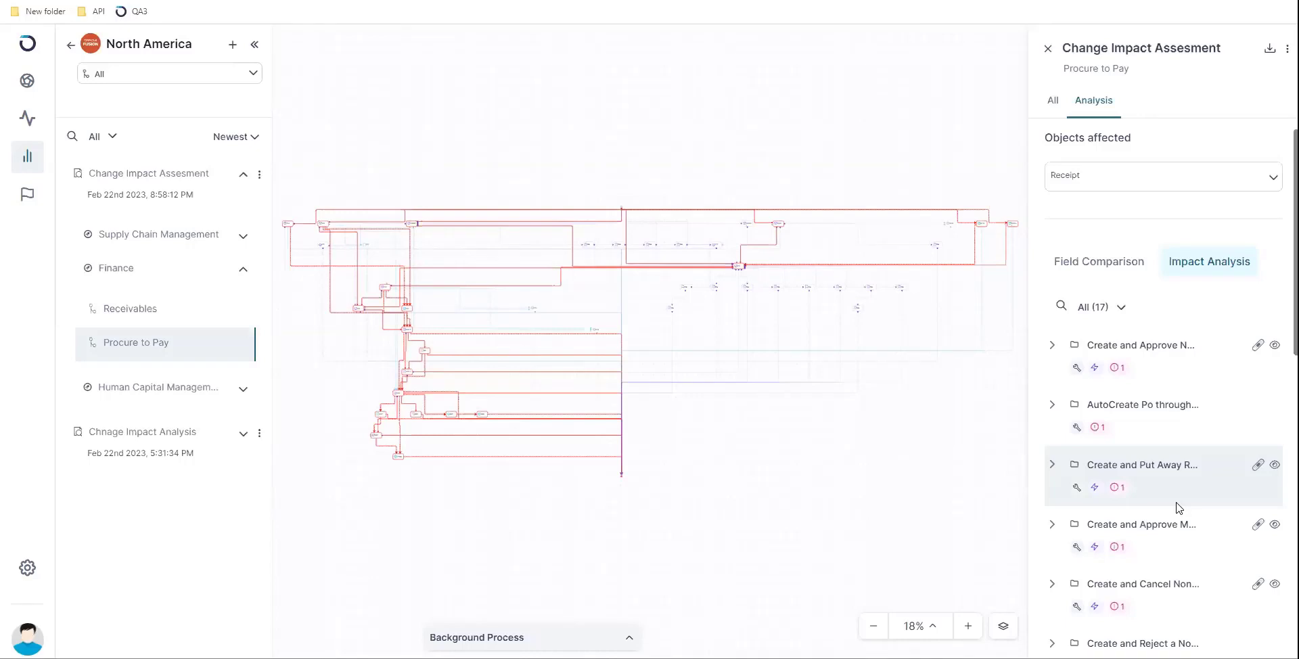
pyautogui.scroll(-10, 1179, 507)
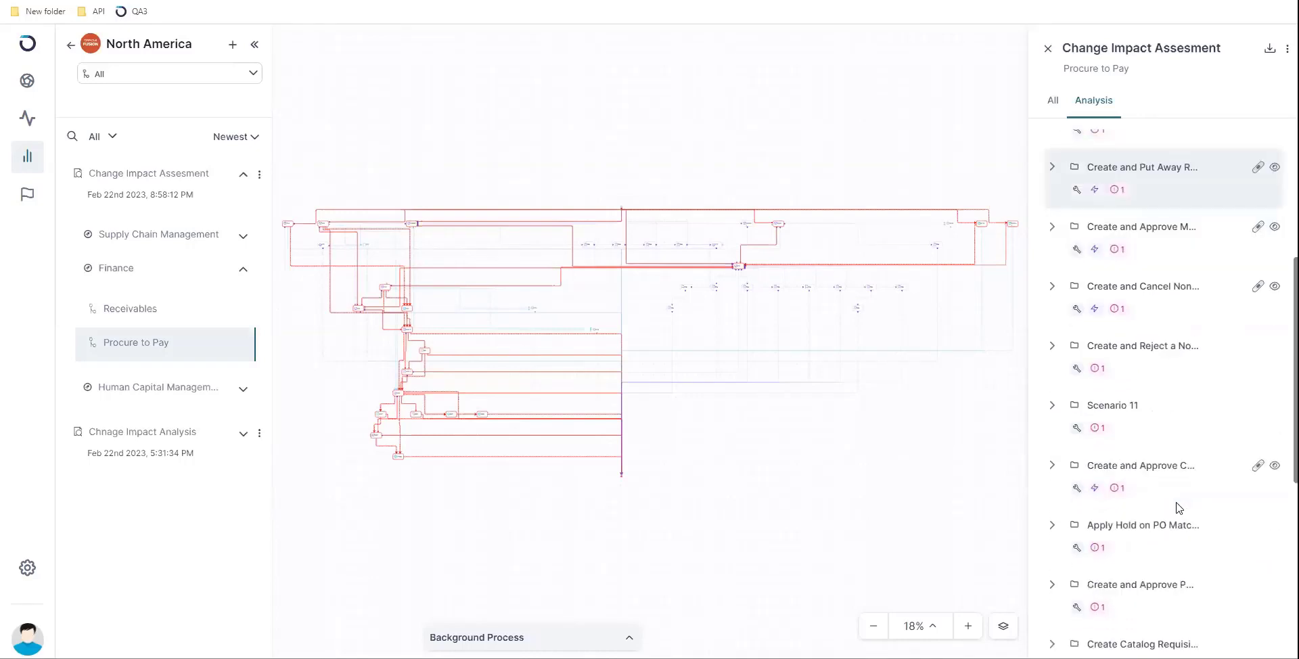
pyautogui.scroll(10, 1178, 507)
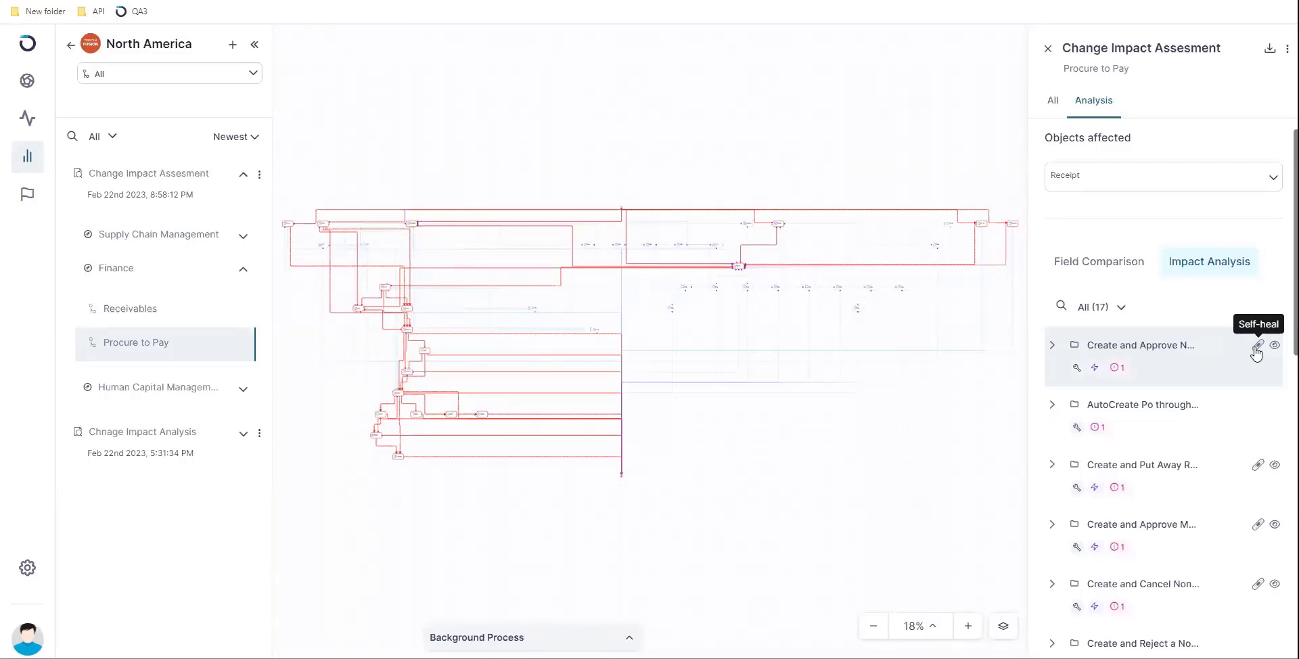
pyautogui.click(1257, 346)
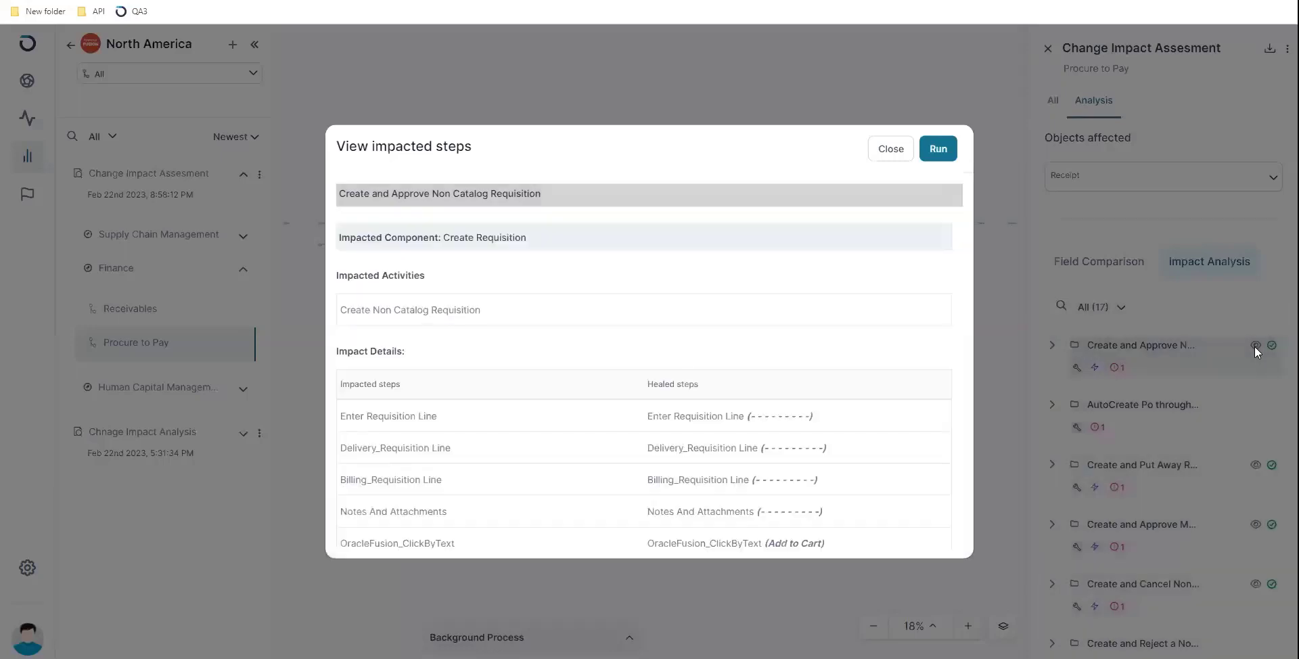
pyautogui.scroll(-2, 839, 423)
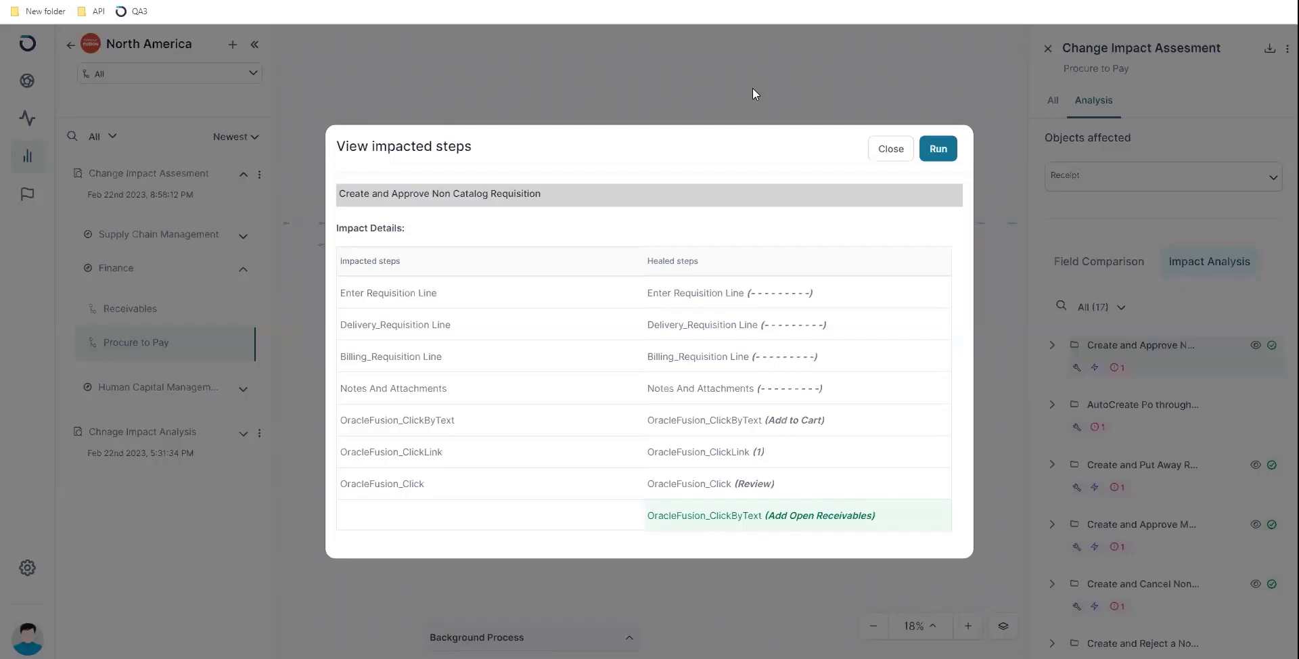
# - Switch to the Excel security comparison report and highlight the Accounts Payable Payment Supervisor Data Security changes on the Summary and Statistics sheets
pyautogui.hotkey('alt', 'Tab')
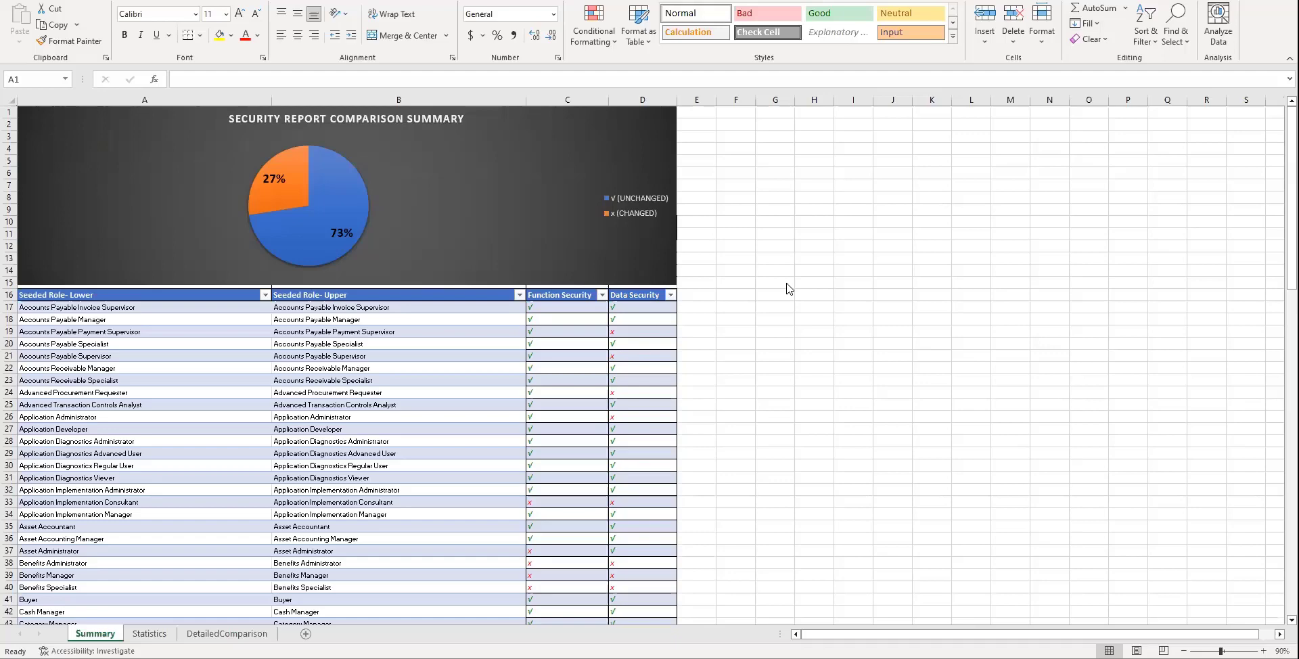
pyautogui.scroll(-3, 788, 289)
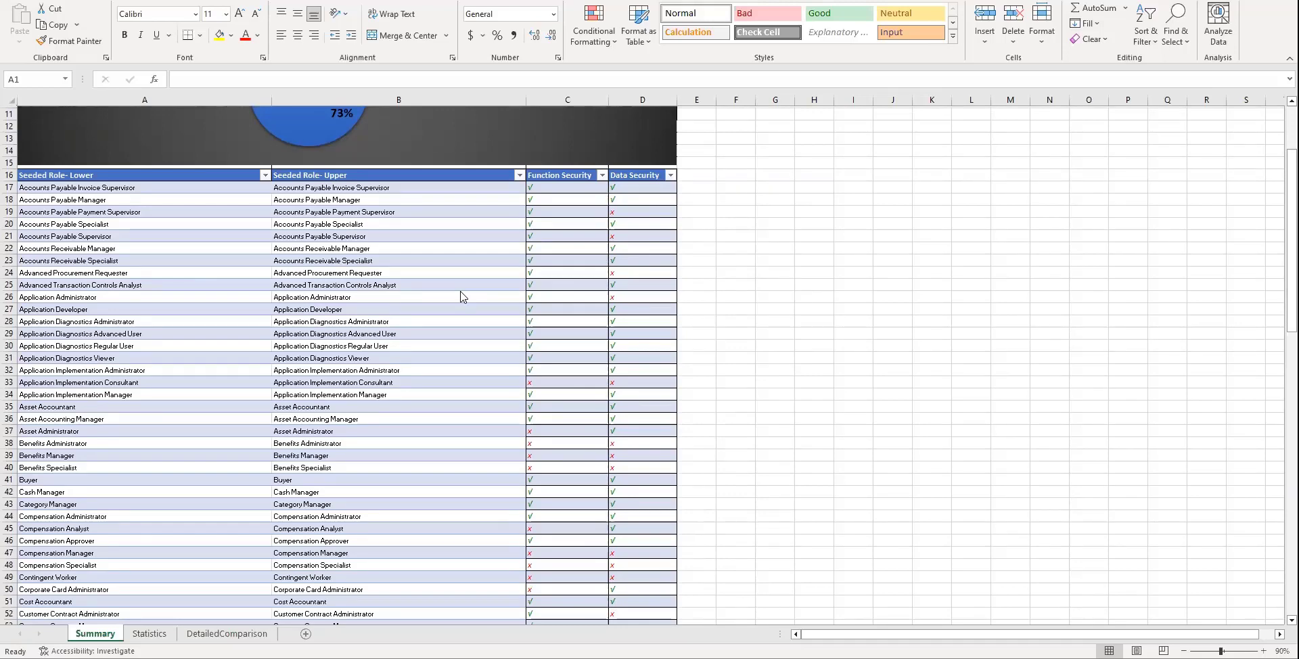
pyautogui.click(8, 211)
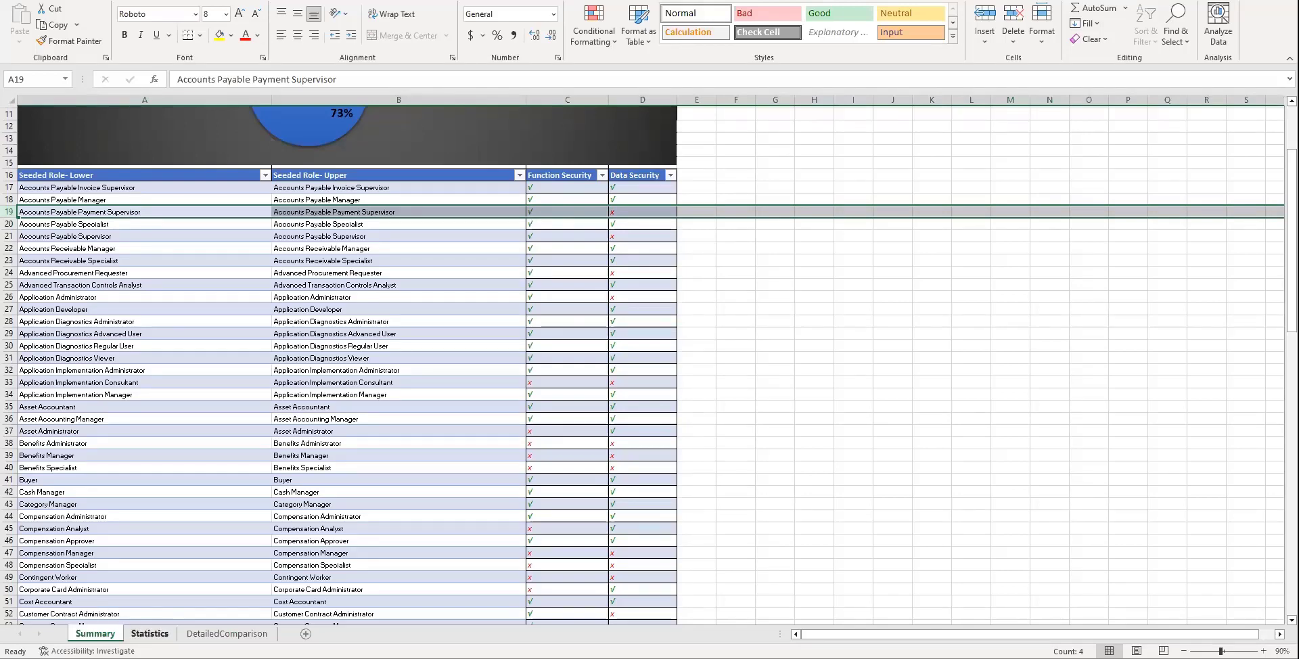
pyautogui.click(149, 633)
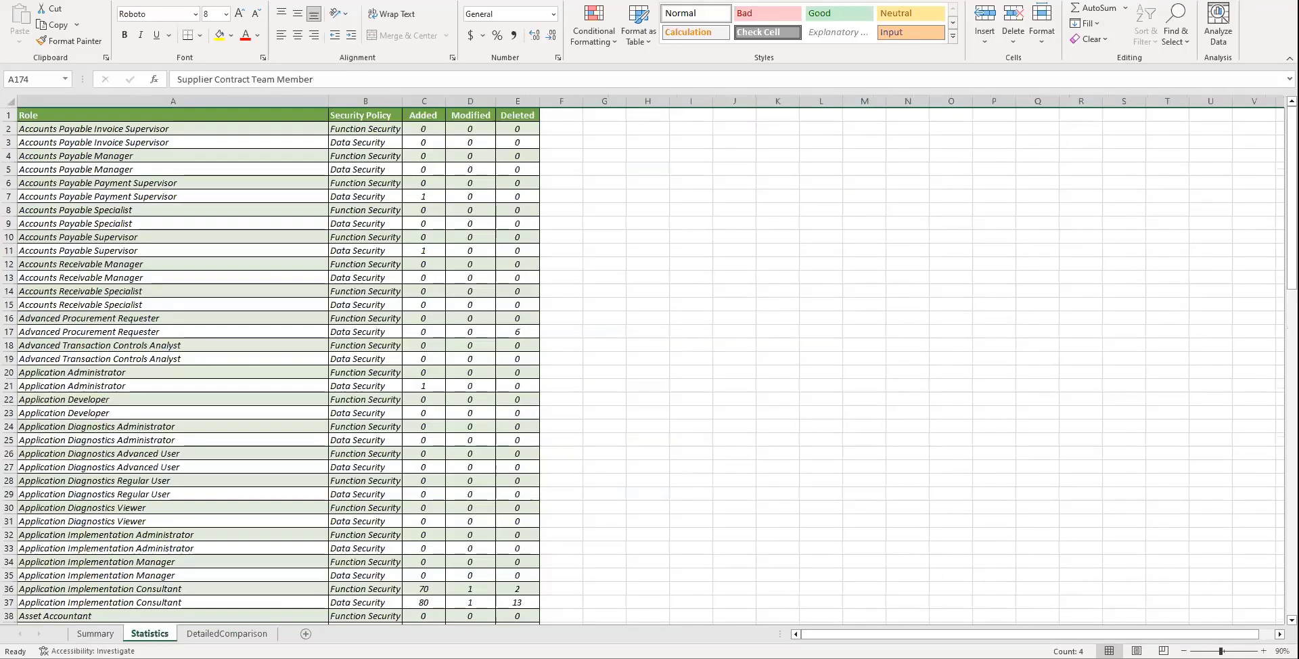
pyautogui.click(11, 196)
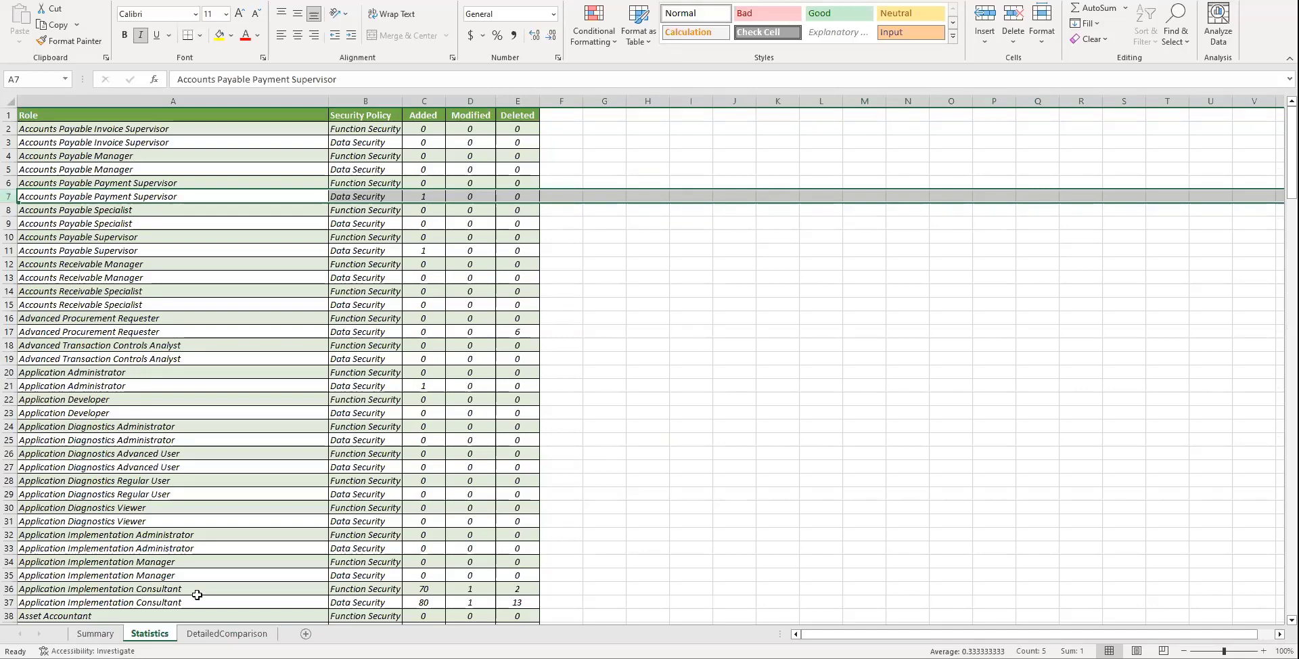
# - On the DetailedComparison sheet, examine the Data Security privileges of Accounts Payable Payment Supervisor and Advanced Procurement Requester before and after the release
pyautogui.click(226, 634)
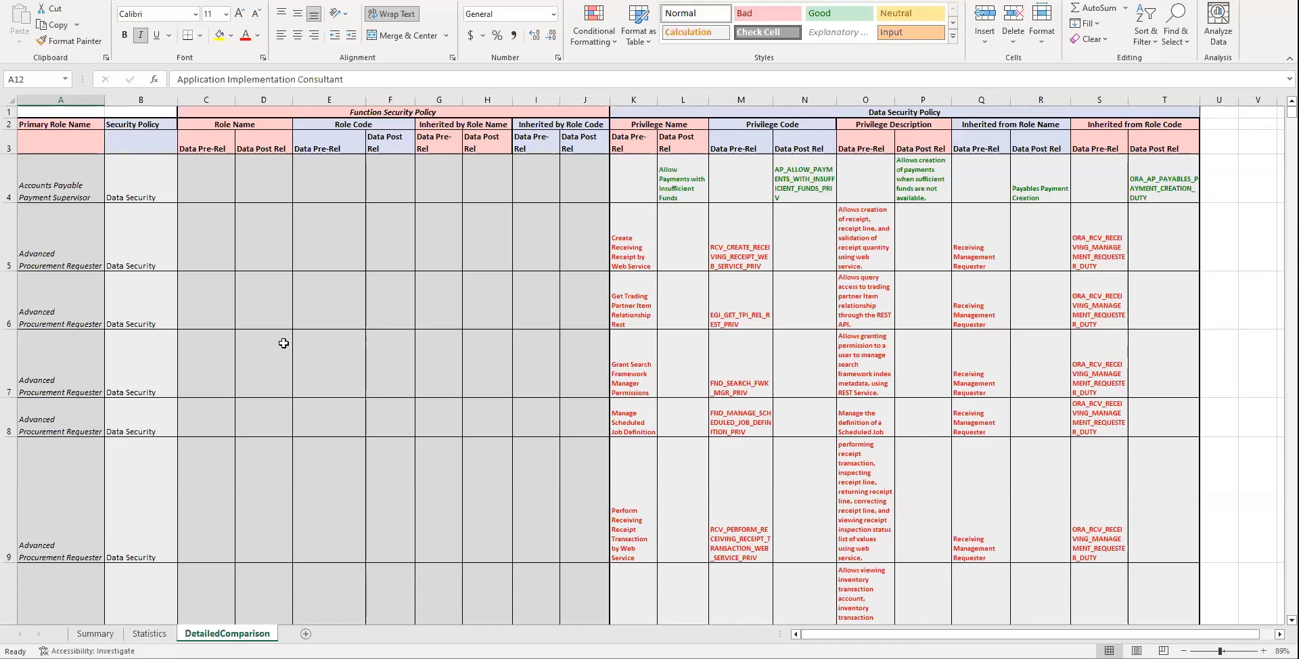
pyautogui.click(10, 182)
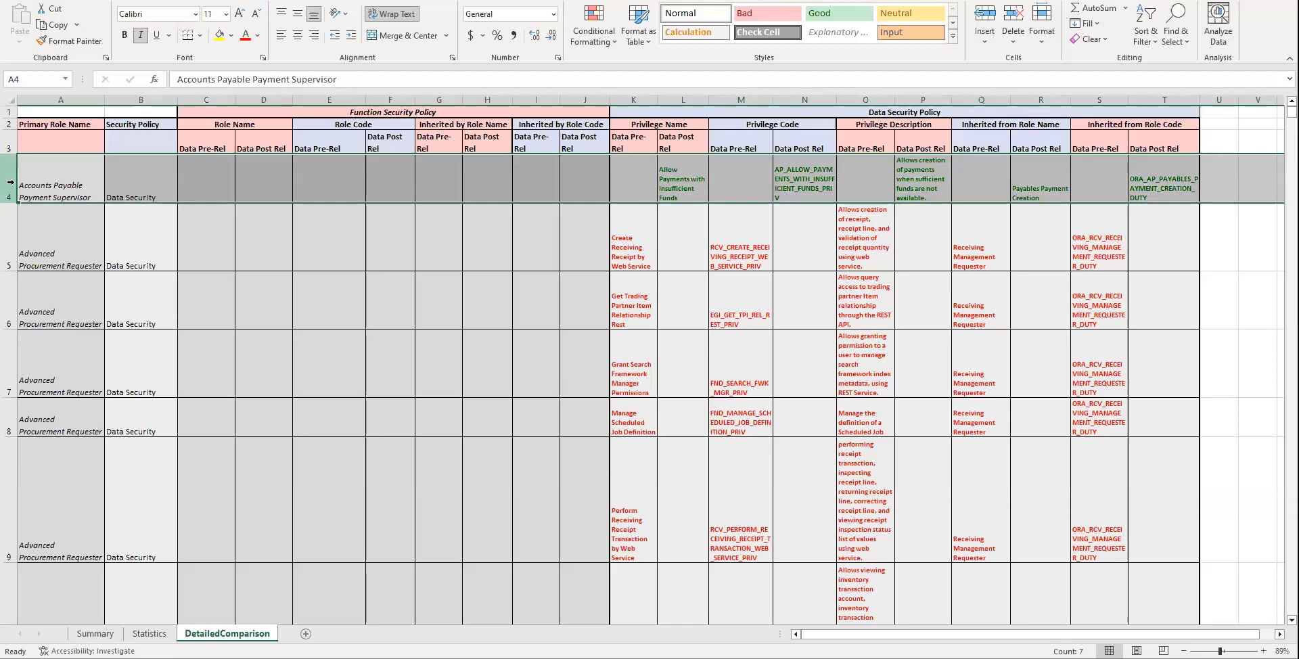
pyautogui.click(38, 224)
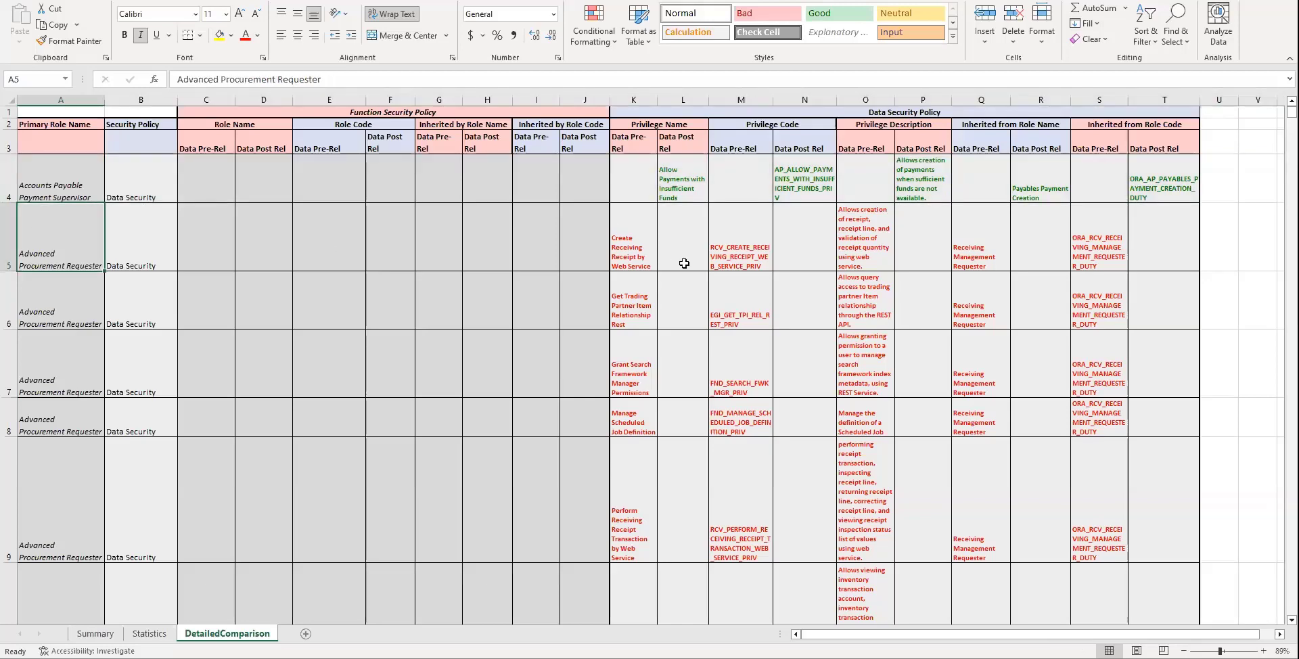
pyautogui.scroll(-1, 685, 263)
pyautogui.click(649, 250)
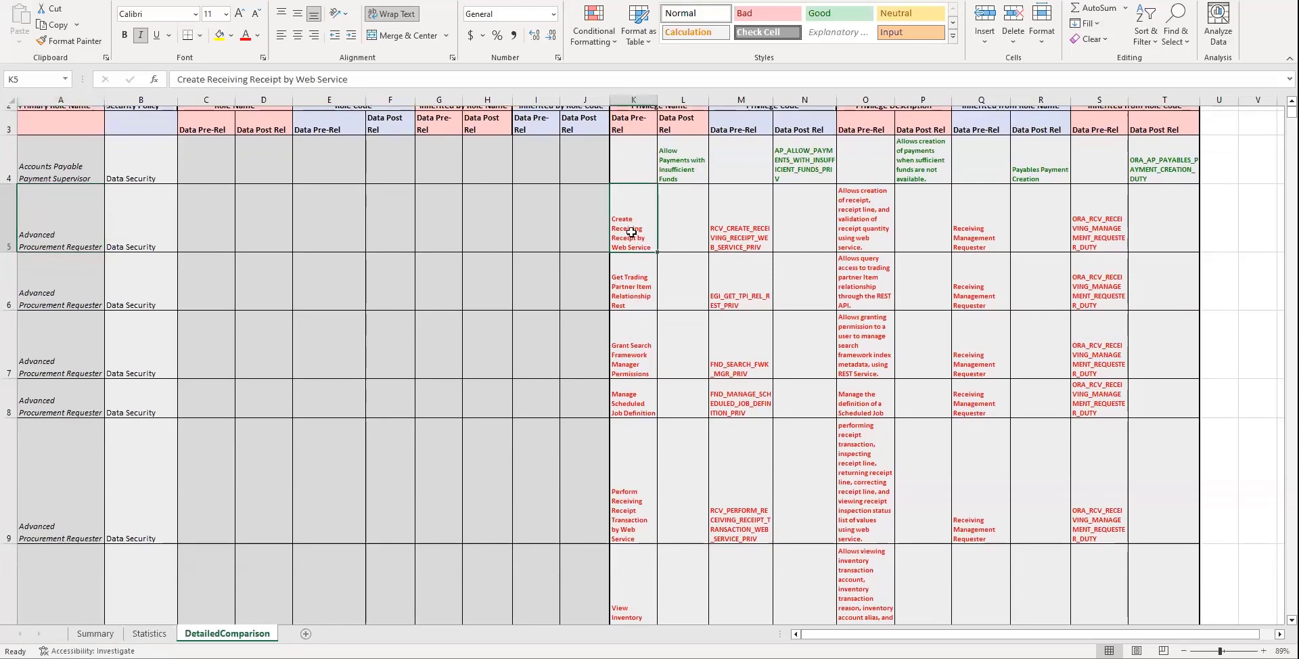
pyautogui.click(683, 167)
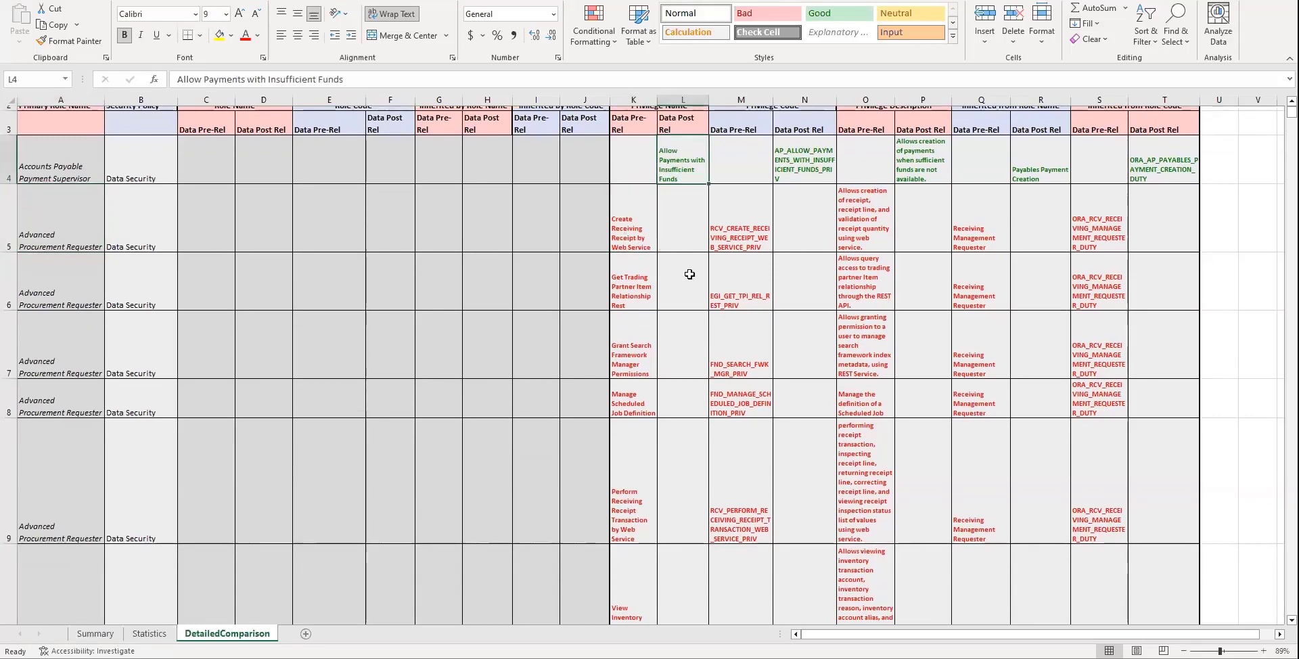
# - Examine the inherited role names and codes of Application Implementation Consultant in row 12 and the function security entries below it
pyautogui.scroll(-3, 685, 273)
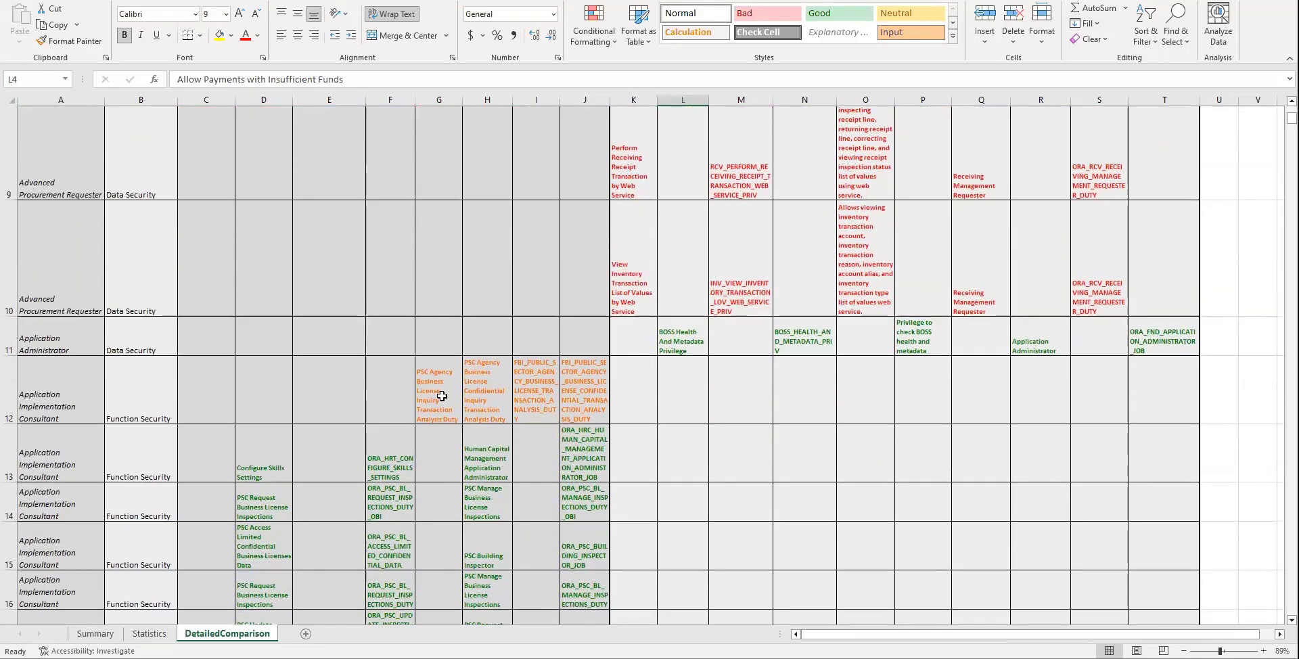
pyautogui.click(487, 412)
pyautogui.click(539, 411)
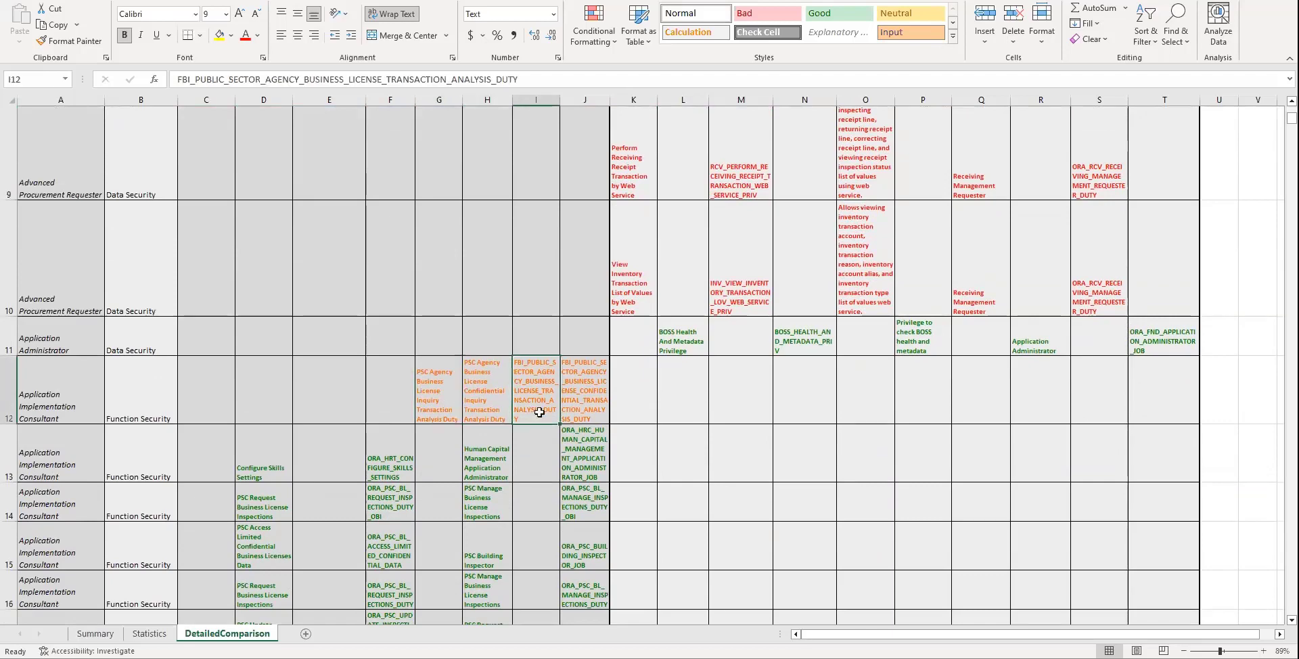
pyautogui.click(587, 405)
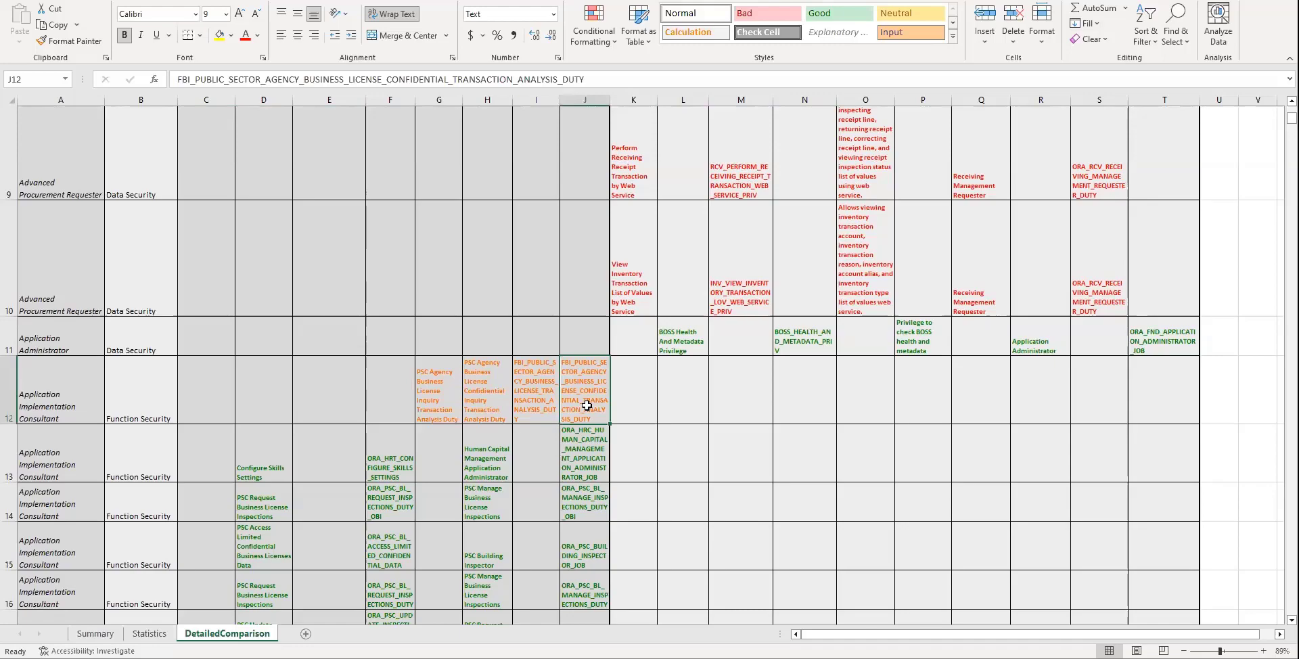
pyautogui.scroll(-2, 586, 405)
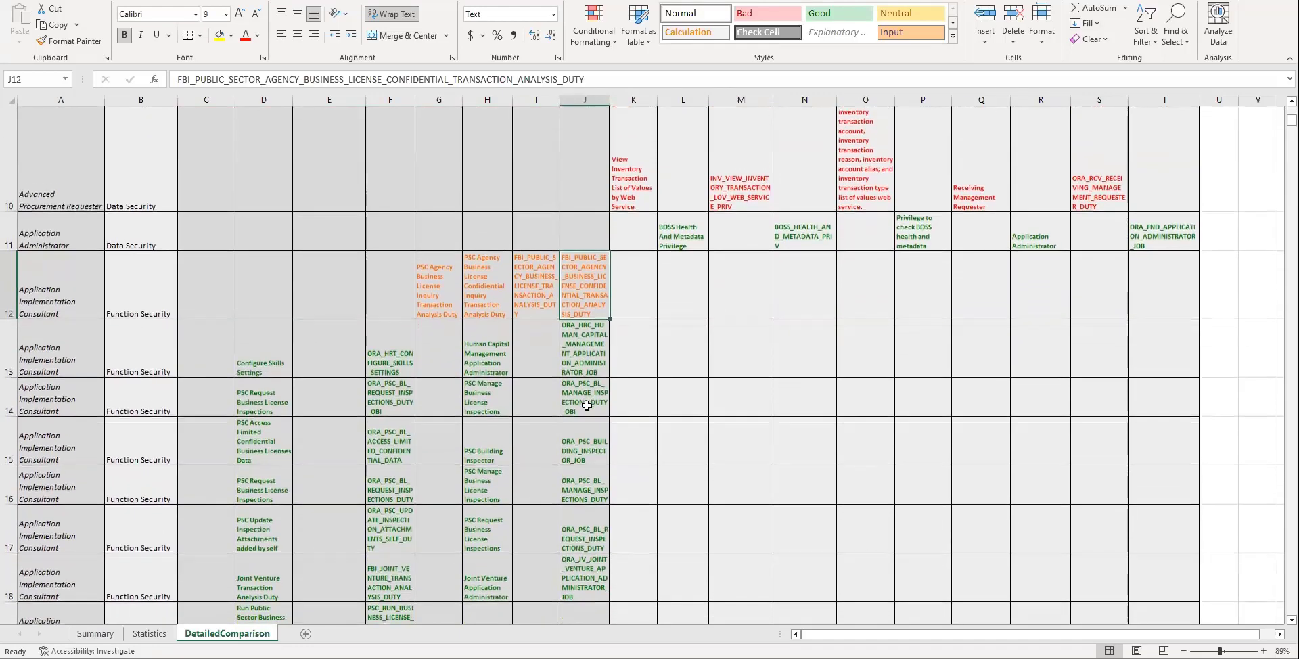
# - Examine the Application Implementation Consultant's function security changes from row 13 onward, through to the data security changes around rows 85 to 90
pyautogui.scroll(-2, 587, 404)
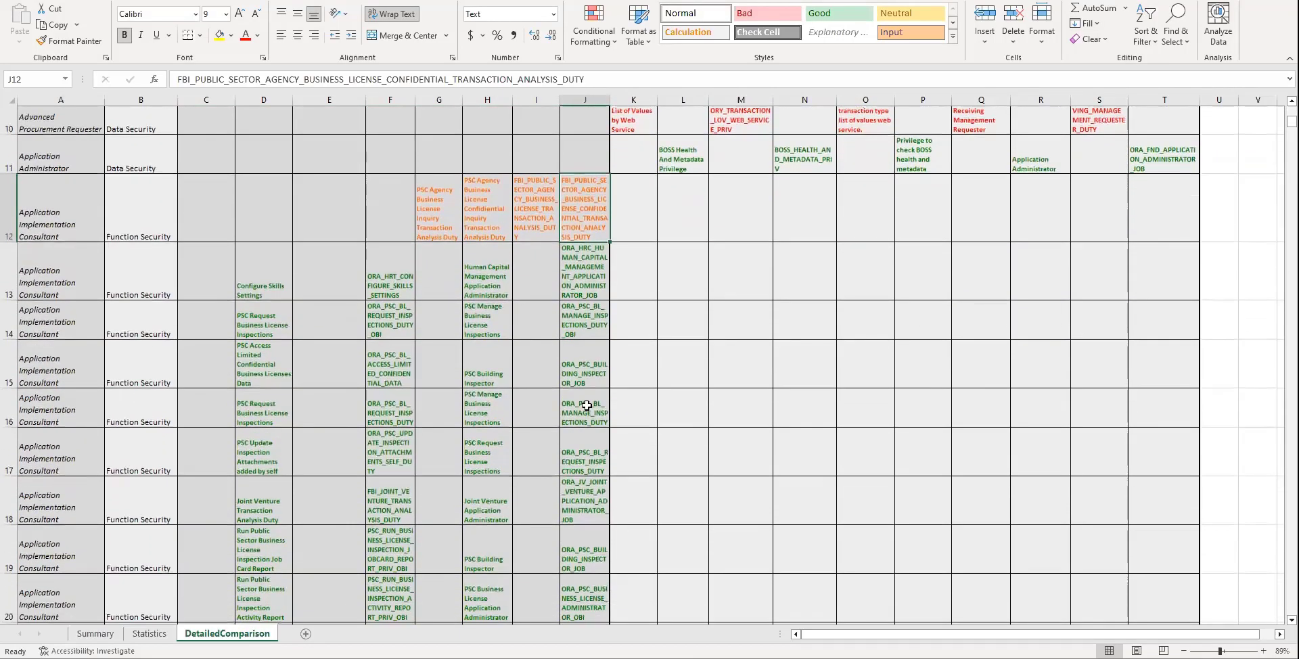
pyautogui.scroll(-8, 587, 405)
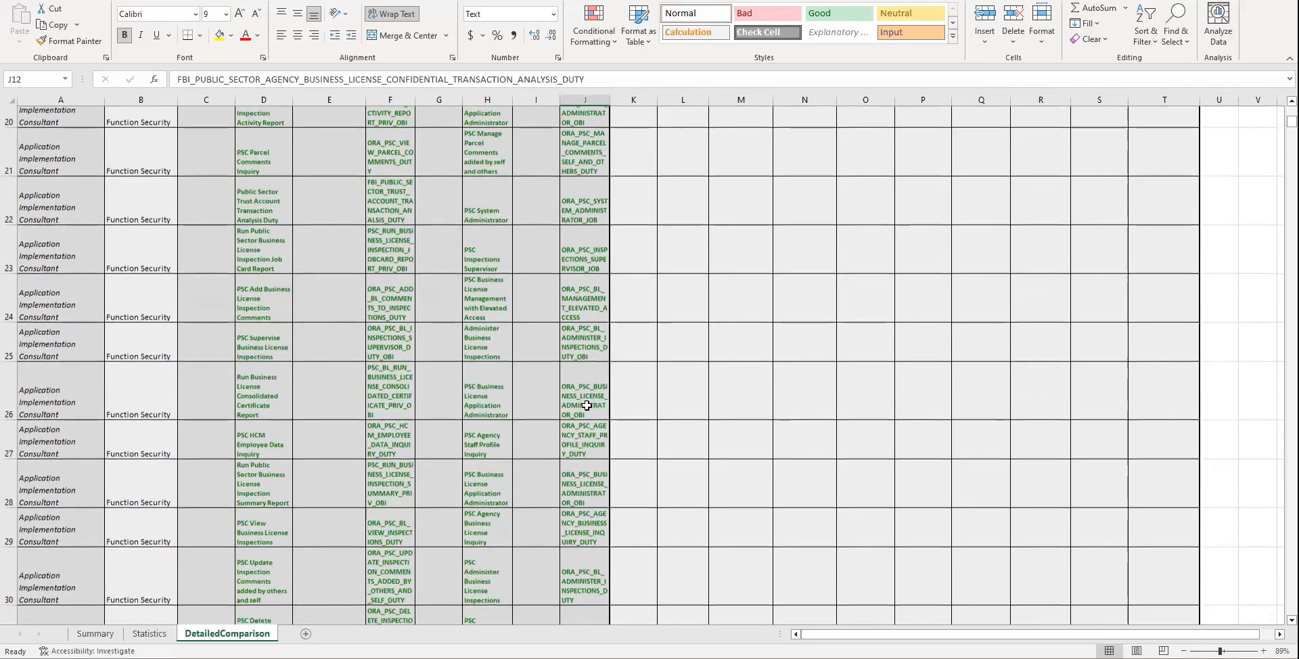
pyautogui.scroll(-8, 587, 405)
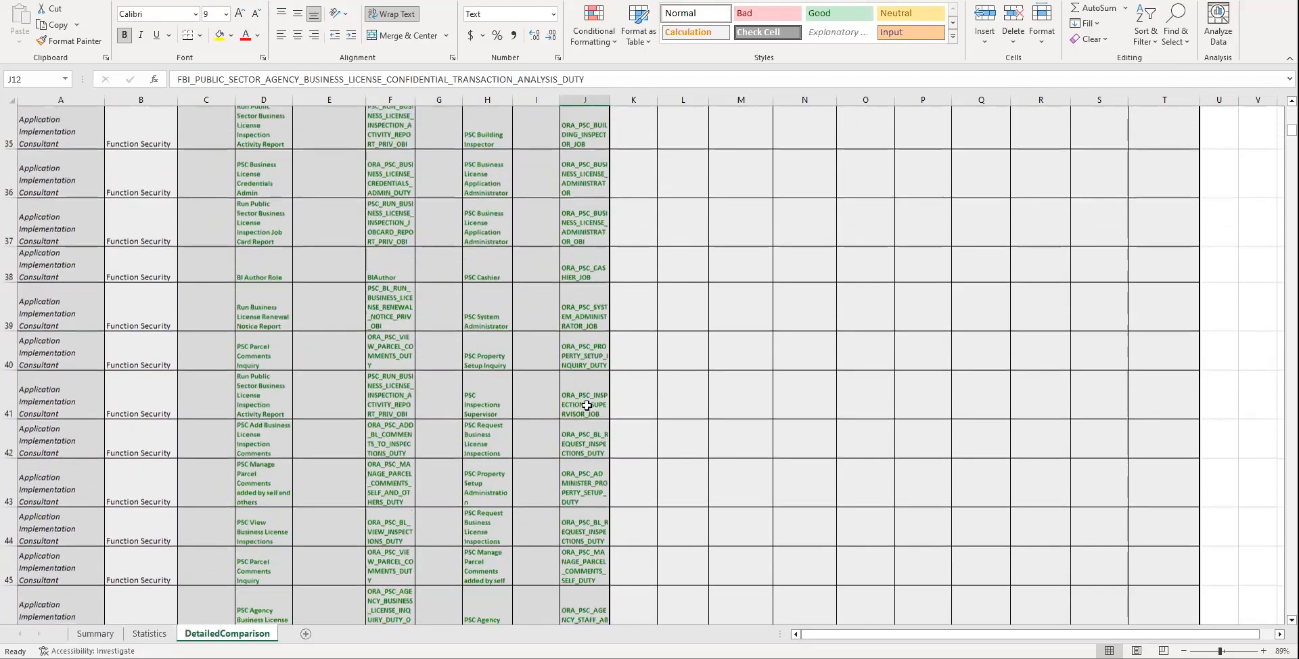
pyautogui.scroll(-12, 587, 405)
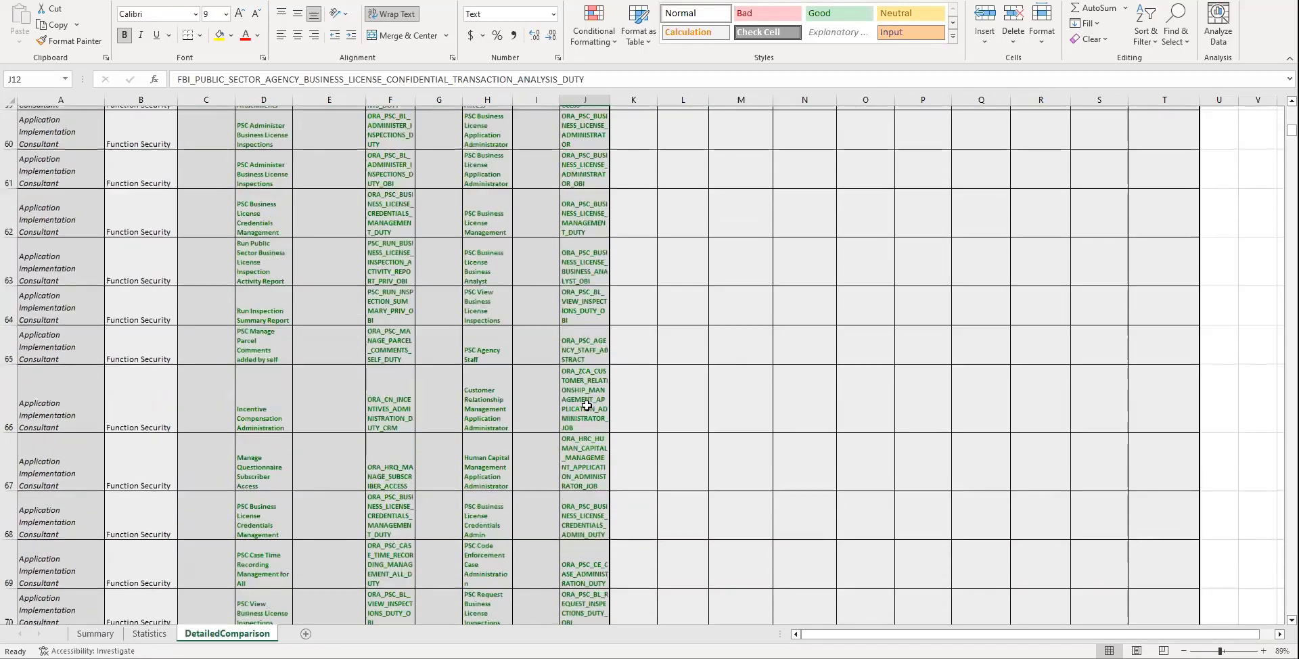
pyautogui.scroll(-5, 586, 406)
pyautogui.scroll(3, 517, 360)
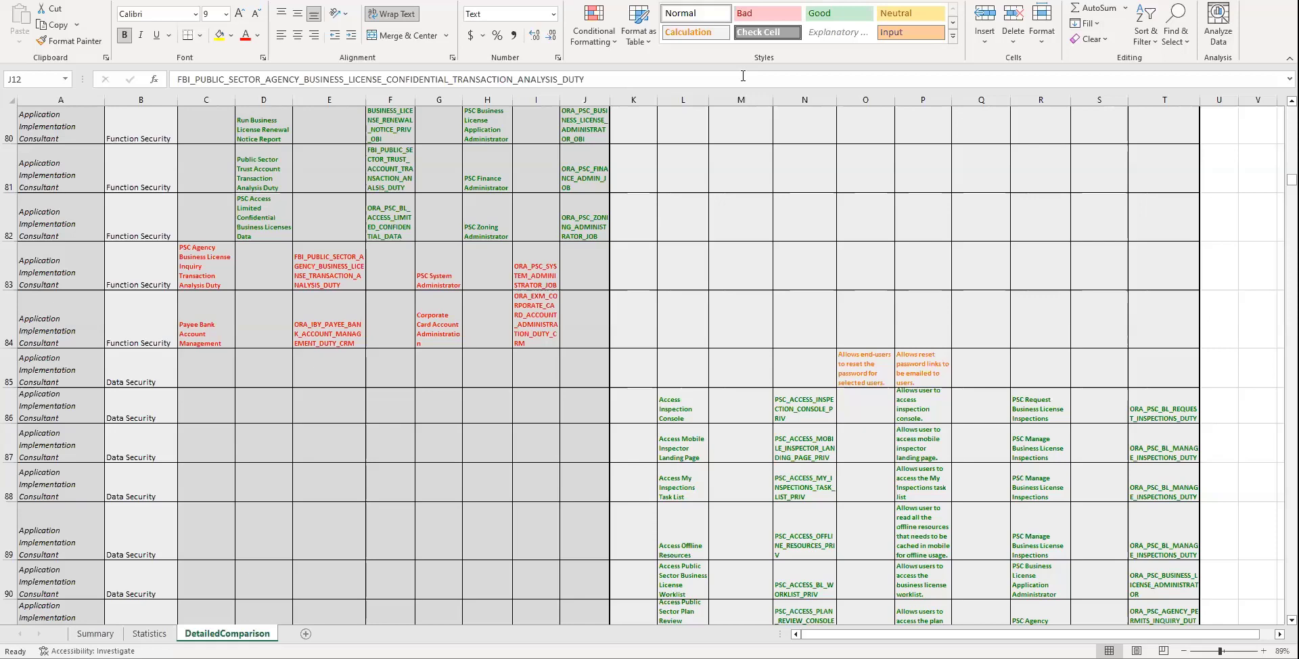
# - Switch to the Test Summary Report presentation in PowerPoint and examine the 22D-Oracle Cloud Patch module chart and the Module Summary Report table
pyautogui.hotkey('alt', 'Tab')
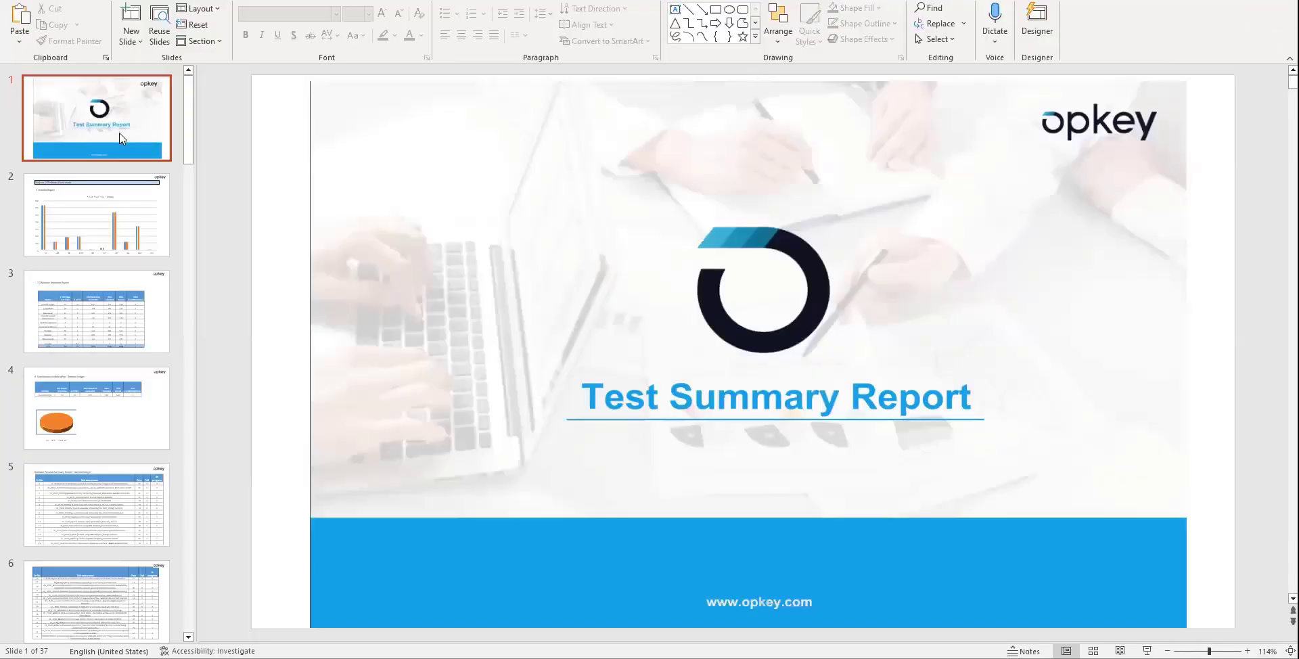
pyautogui.click(108, 222)
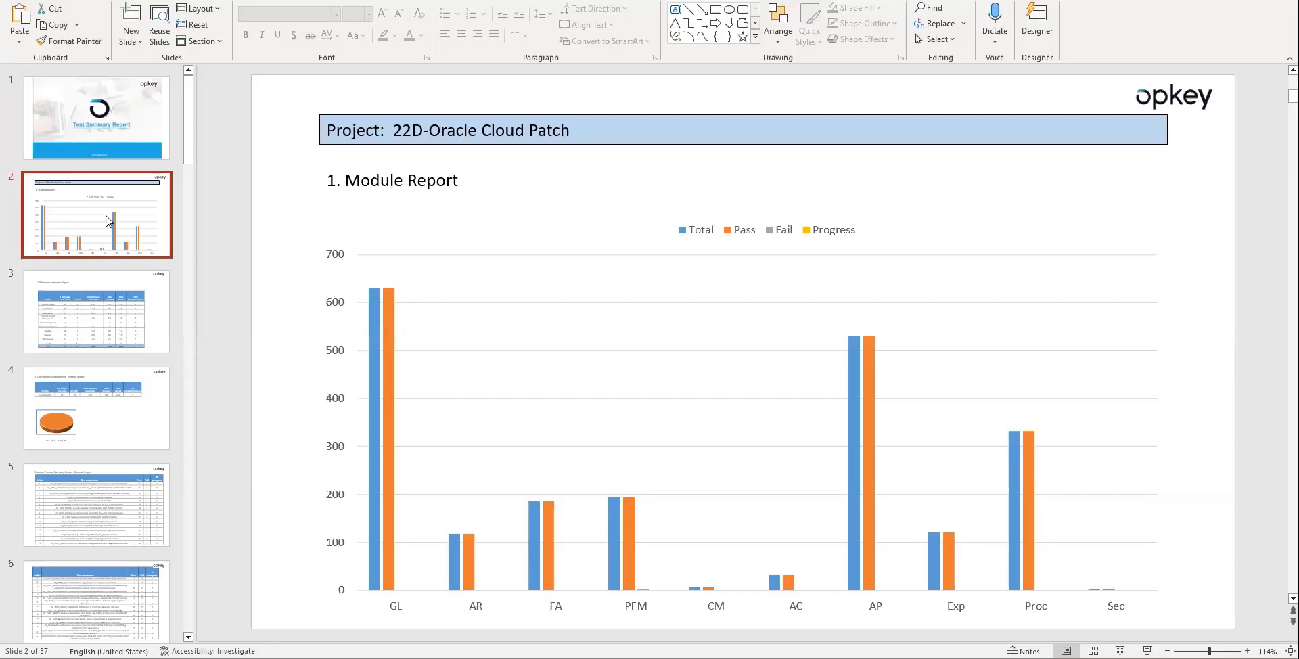
pyautogui.click(93, 285)
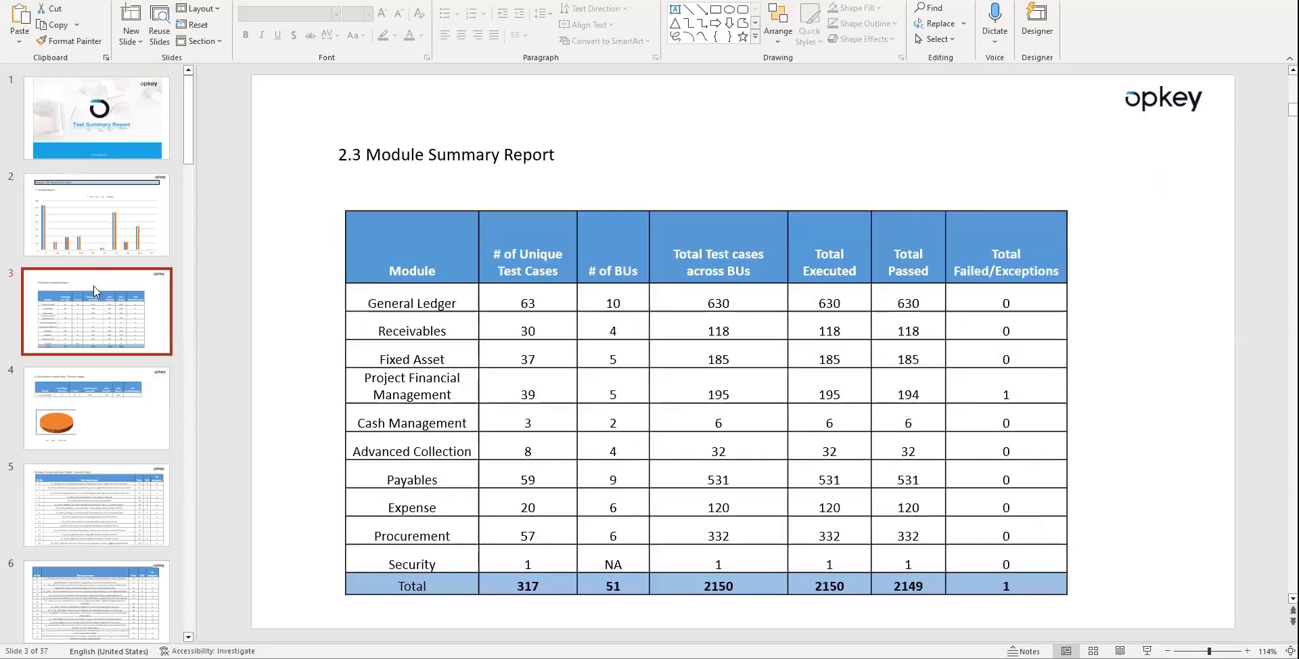
pyautogui.click(118, 240)
pyautogui.click(107, 316)
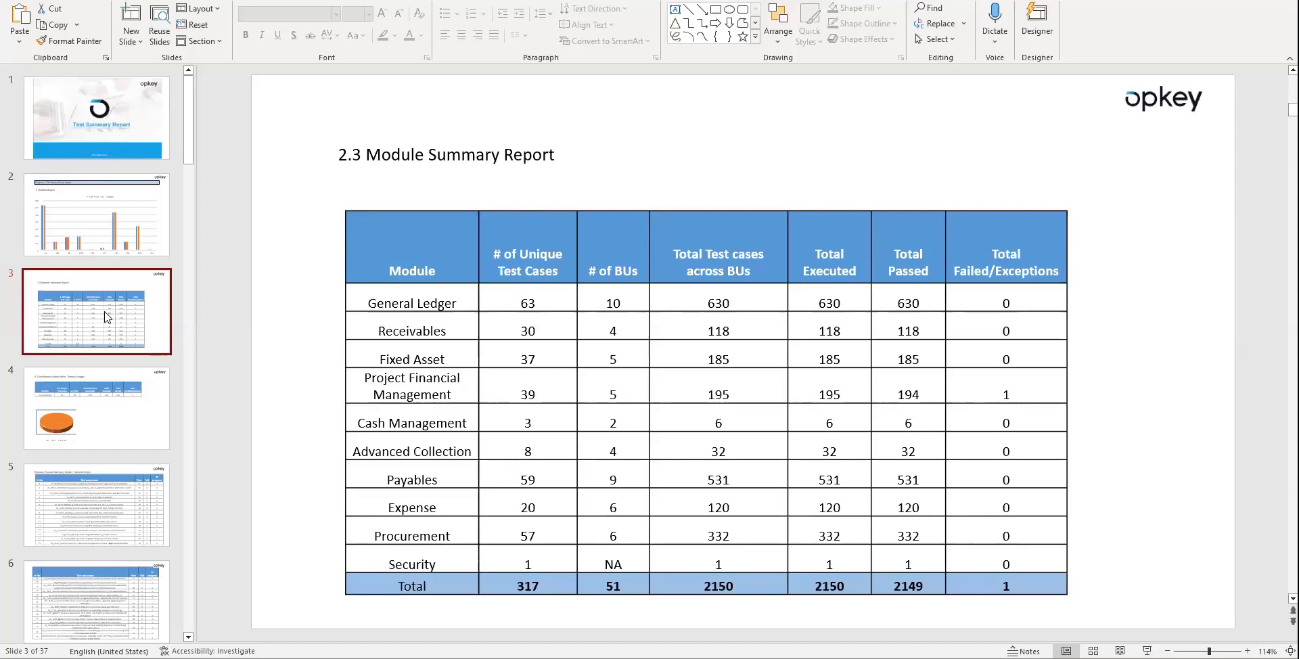
# - Review the General Ledger distribution and business process summary slides, continuing to the Receivables distribution on slide 10
pyautogui.press('Down')
pyautogui.press('Down')
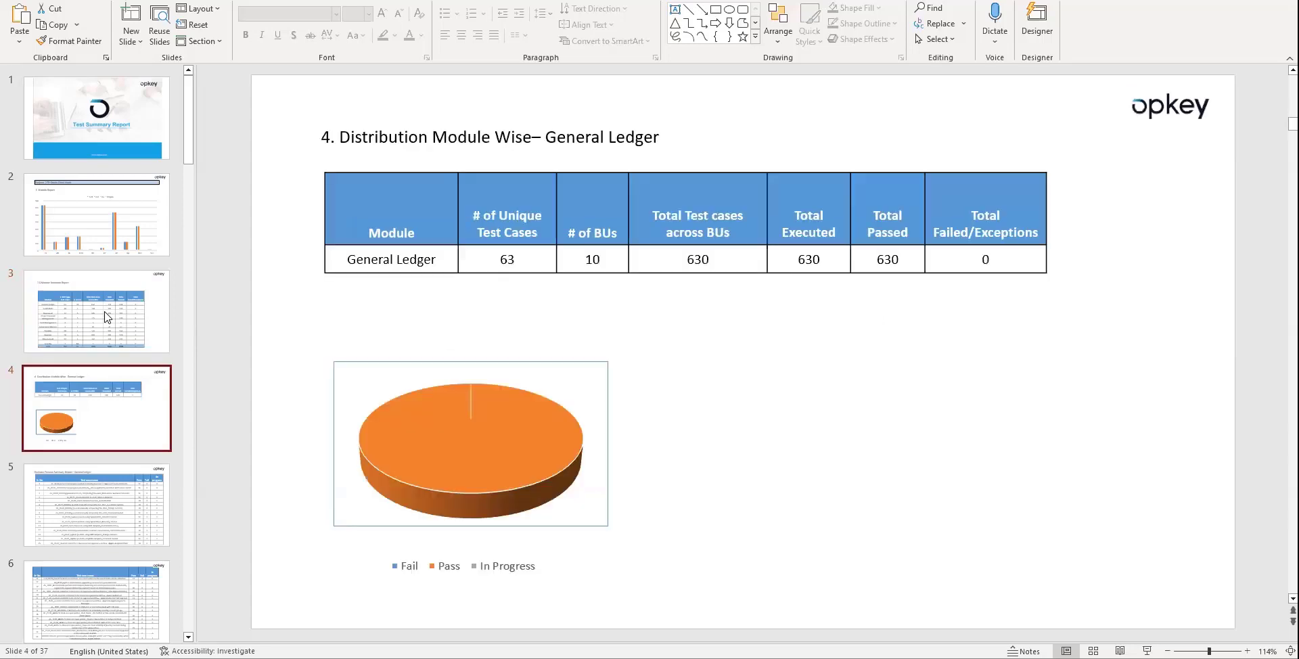
pyautogui.press('Down')
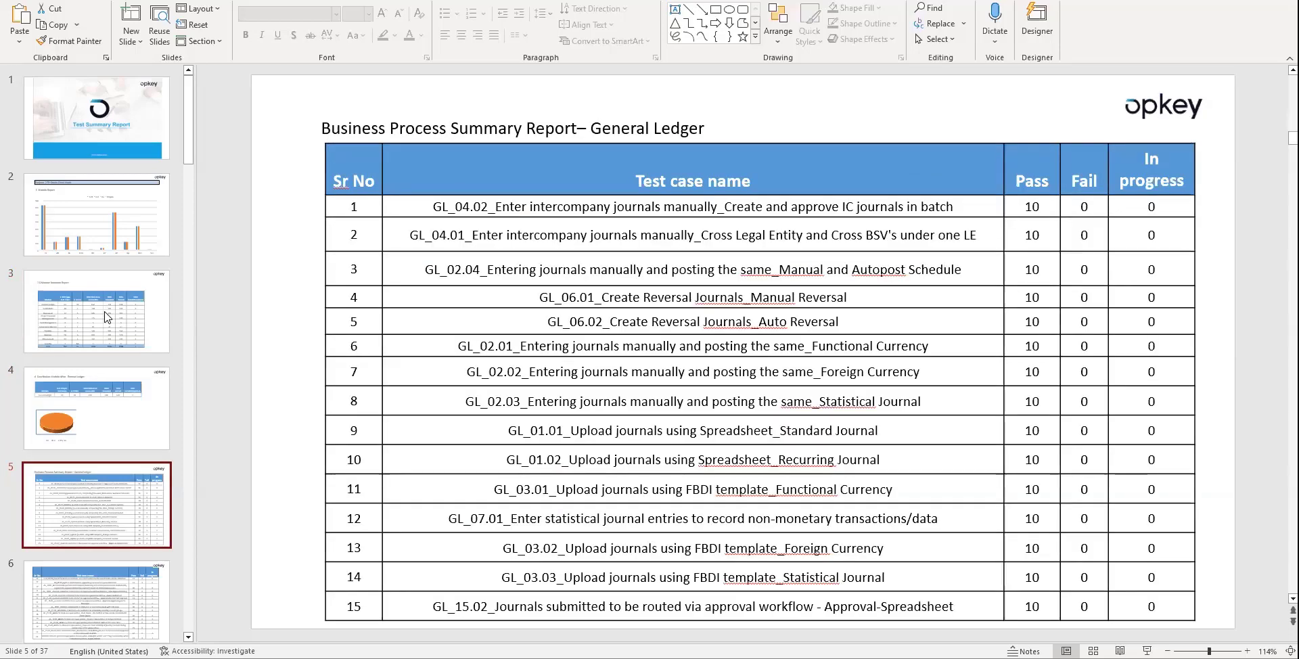
pyautogui.press('Down')
pyautogui.press('Down')
pyautogui.press('Down')
pyautogui.press('Down')
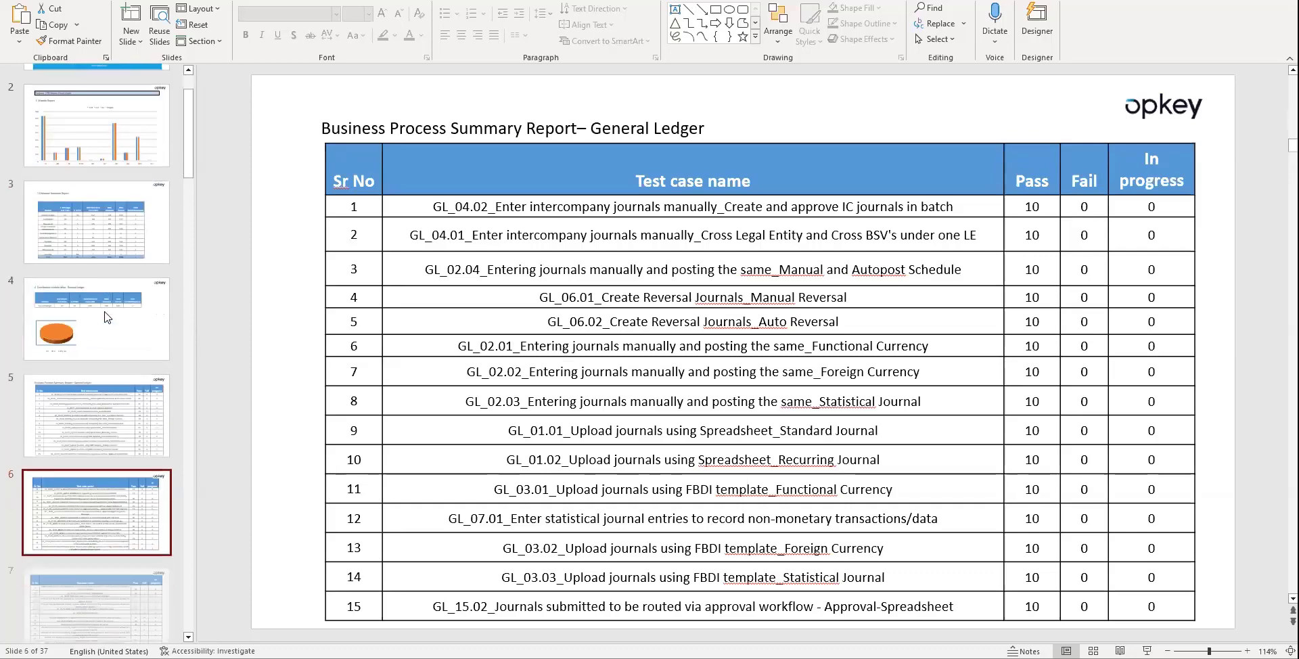
pyautogui.press('Down')
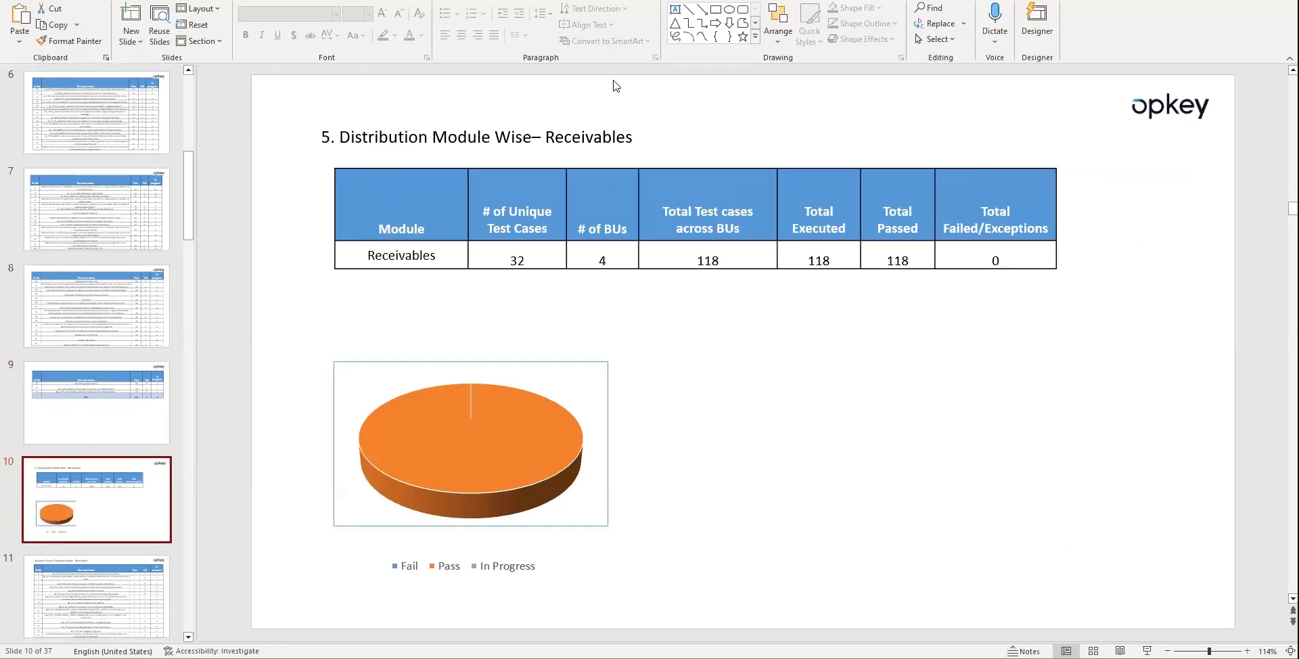
# - Switch to the Procure to Pay Test Automation Playbook presentation and view its Table of Contents slide
pyautogui.hotkey('alt', 'Tab')
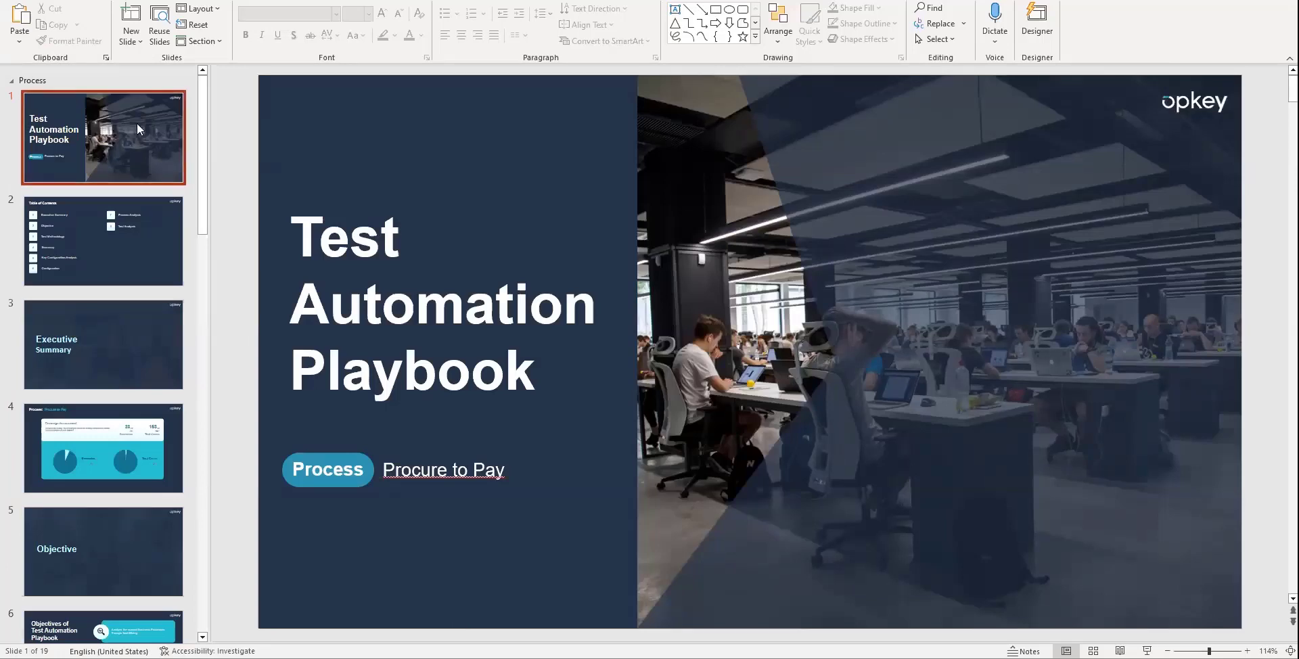
pyautogui.press('Down')
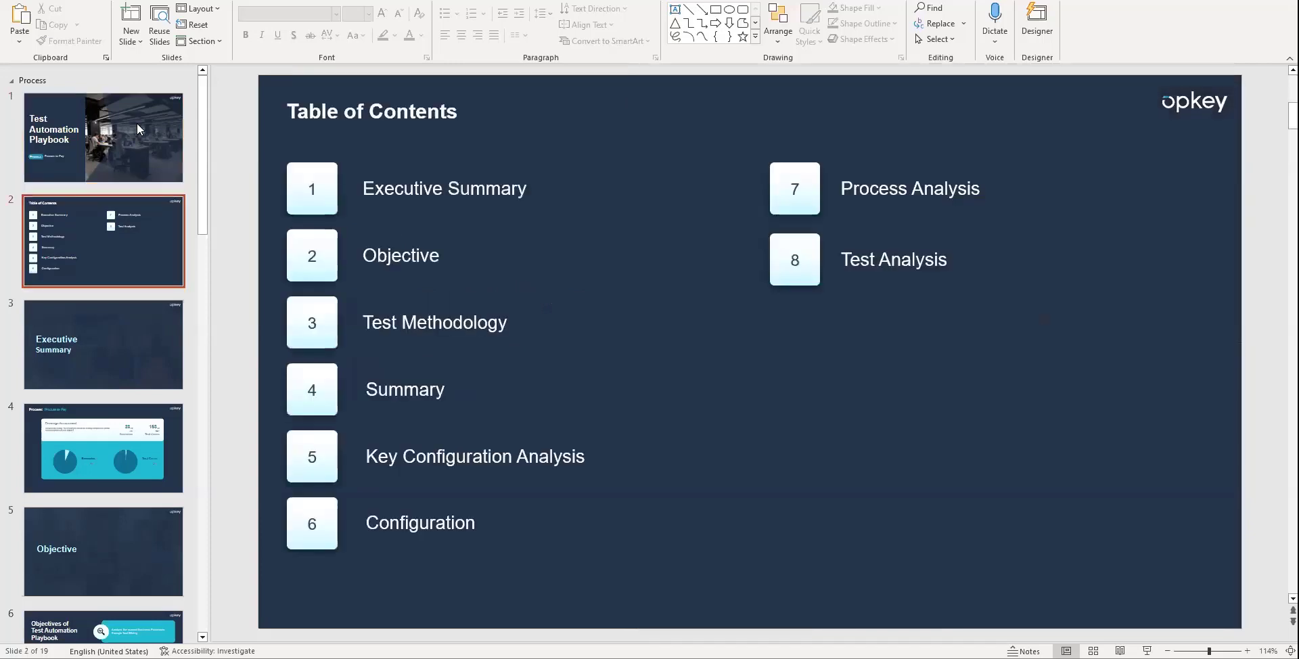